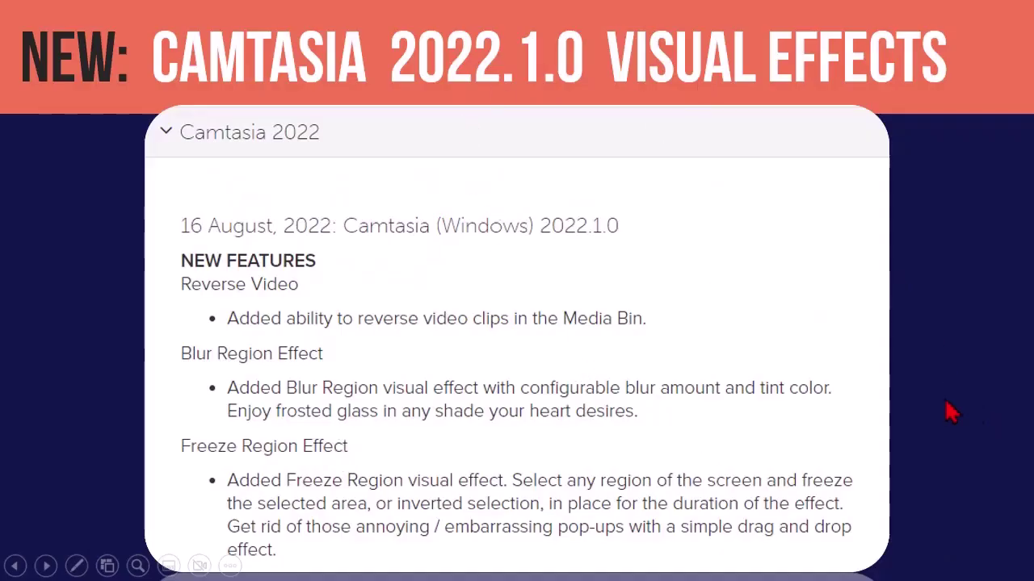
# End the Camtasia 2022.1.0 visual effects slide show and return to the Camtasia project.
pyautogui.press('Escape')
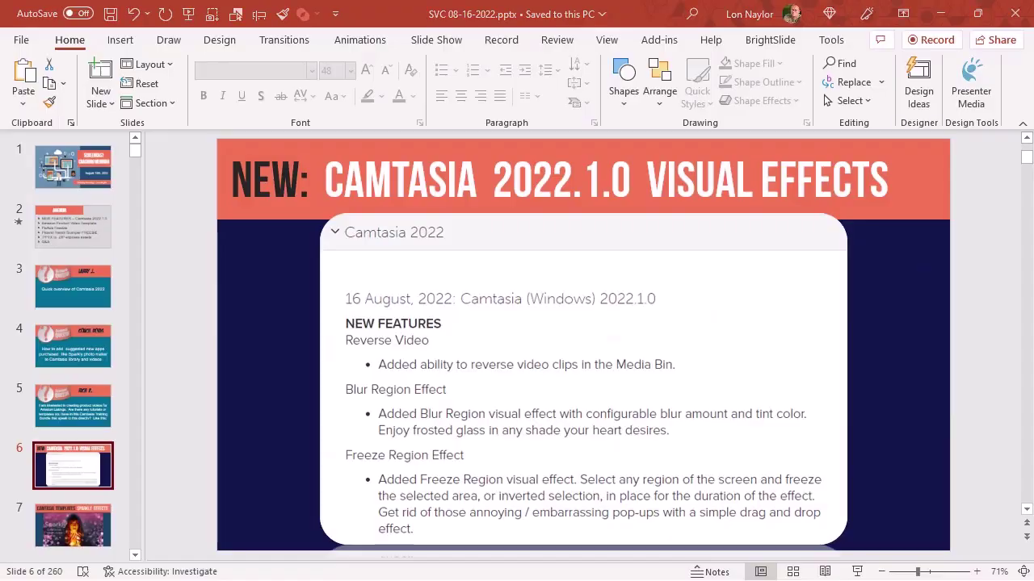
pyautogui.hotkey('alt', 'Tab')
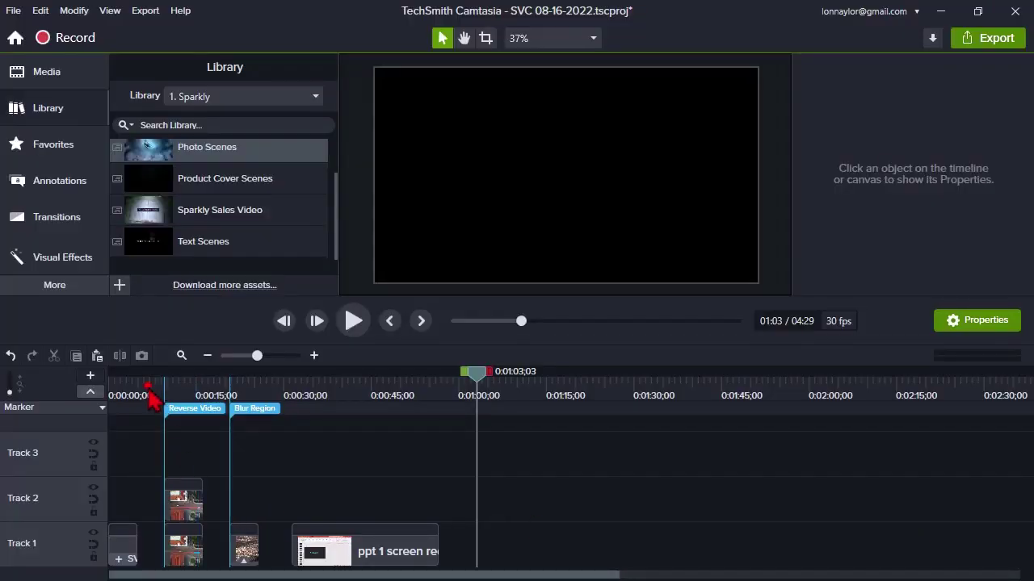
# Zoom the timeline in and shift the aerial cars_reversed clip later to about 0:15.
pyautogui.moveTo(151, 395); pyautogui.dragTo(184, 373)
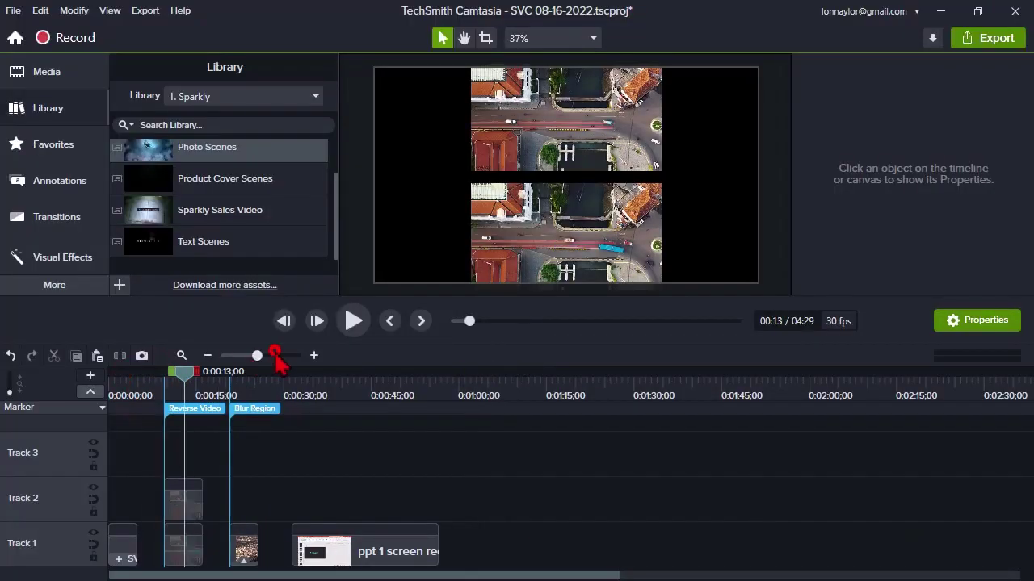
pyautogui.click(274, 355)
pyautogui.moveTo(205, 576); pyautogui.dragTo(136, 575)
pyautogui.moveTo(567, 504); pyautogui.dragTo(787, 517)
pyautogui.click(555, 483)
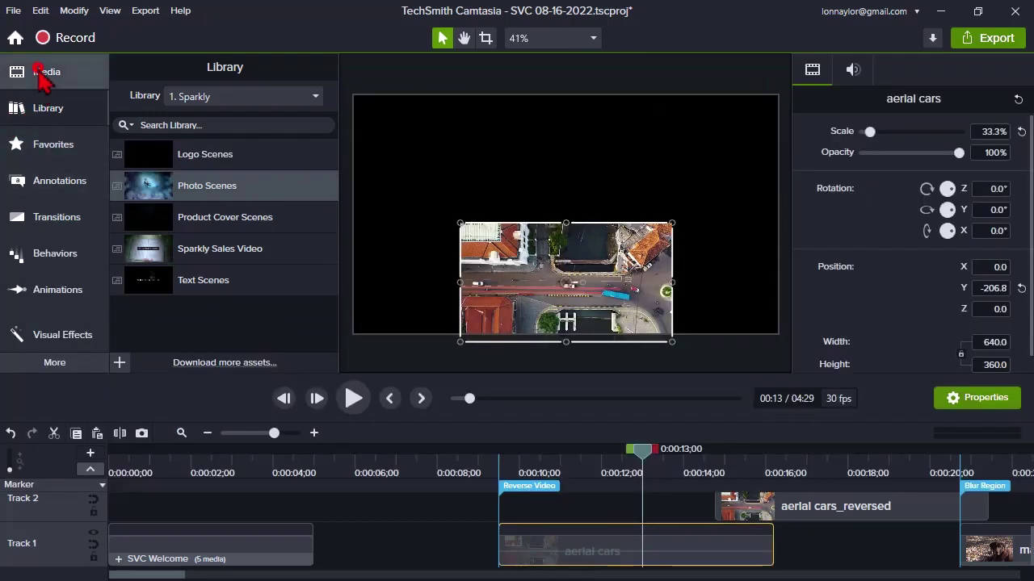
pyautogui.click(17, 73)
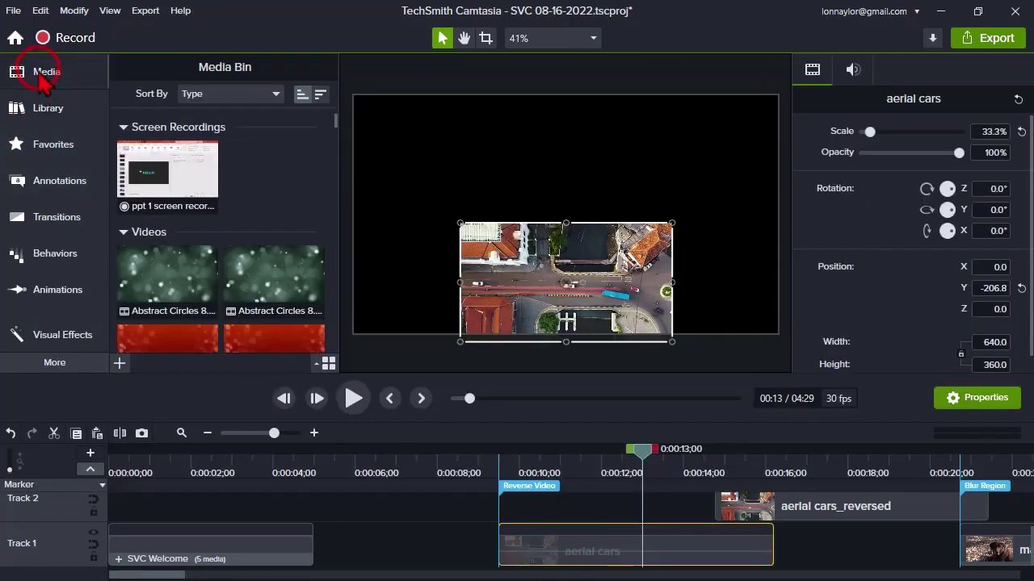
# Align aerial cars_reversed on Track 2 with the original aerial cars clip and scrub to compare.
pyautogui.click(568, 563)
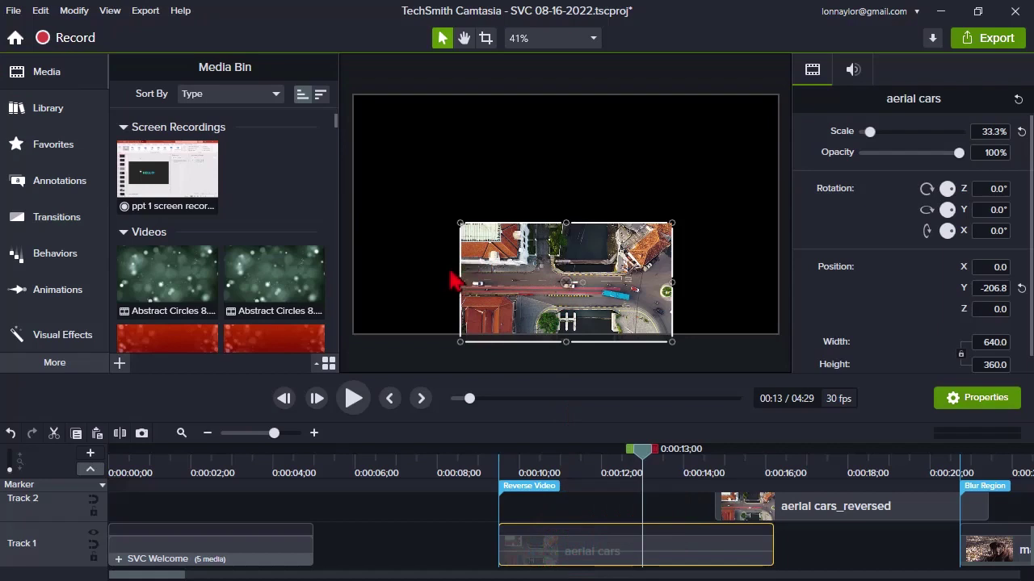
pyautogui.click(355, 395)
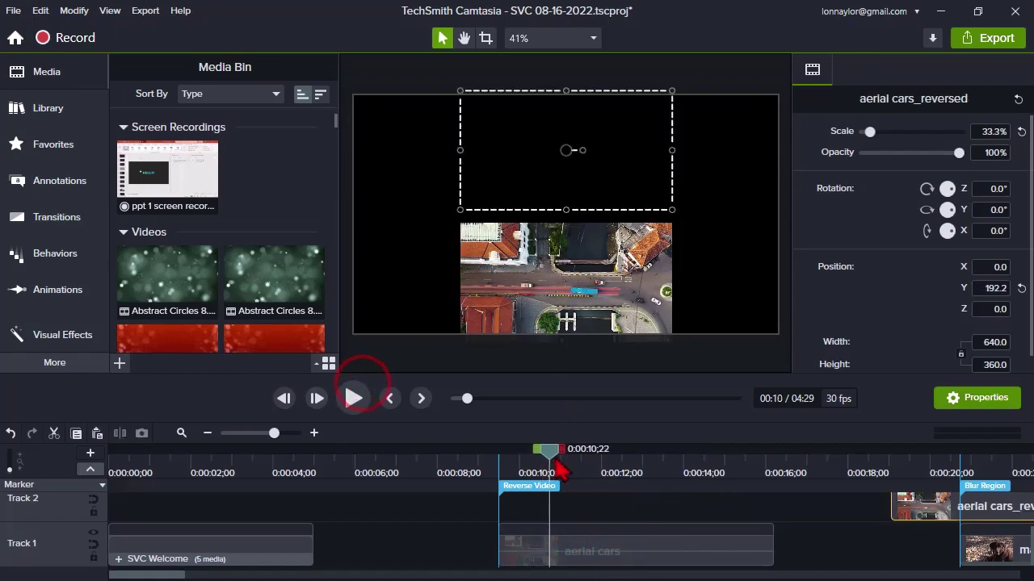
pyautogui.moveTo(557, 473); pyautogui.dragTo(718, 480)
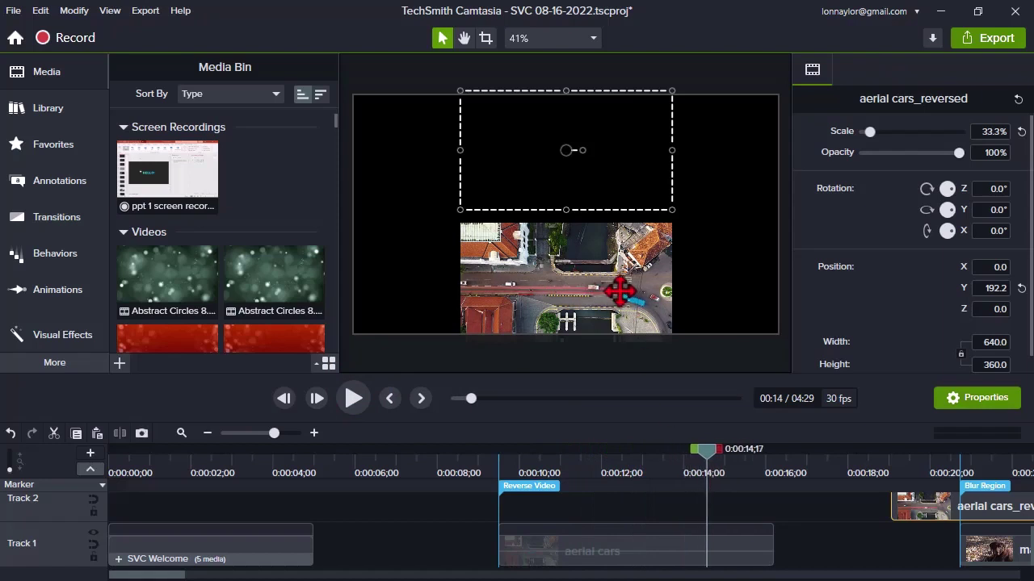
pyautogui.moveTo(894, 519); pyautogui.dragTo(510, 515)
pyautogui.moveTo(543, 469); pyautogui.dragTo(634, 487)
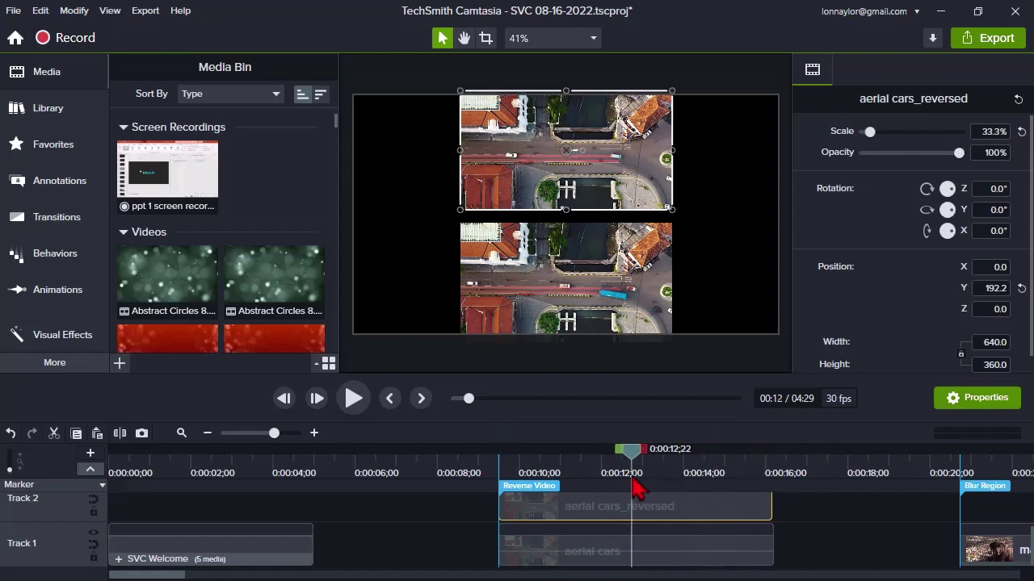
pyautogui.moveTo(630, 380); pyautogui.dragTo(627, 327)
pyautogui.click(560, 508)
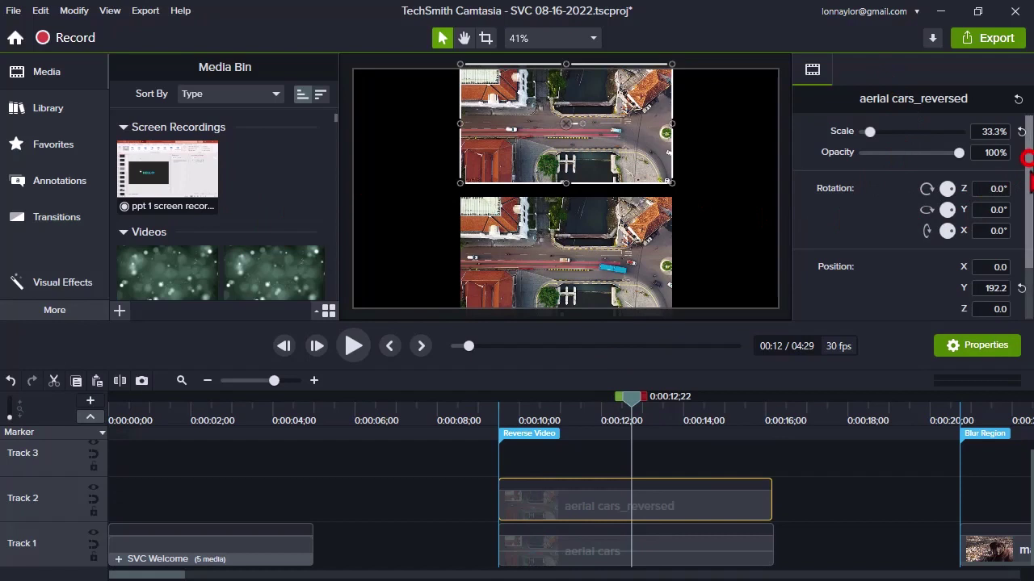
# Delete the aerial cars_reversed clip from Track 2, keeping only aerial cars on Track 1.
pyautogui.scroll(-2, 1027, 166)
pyautogui.click(696, 554)
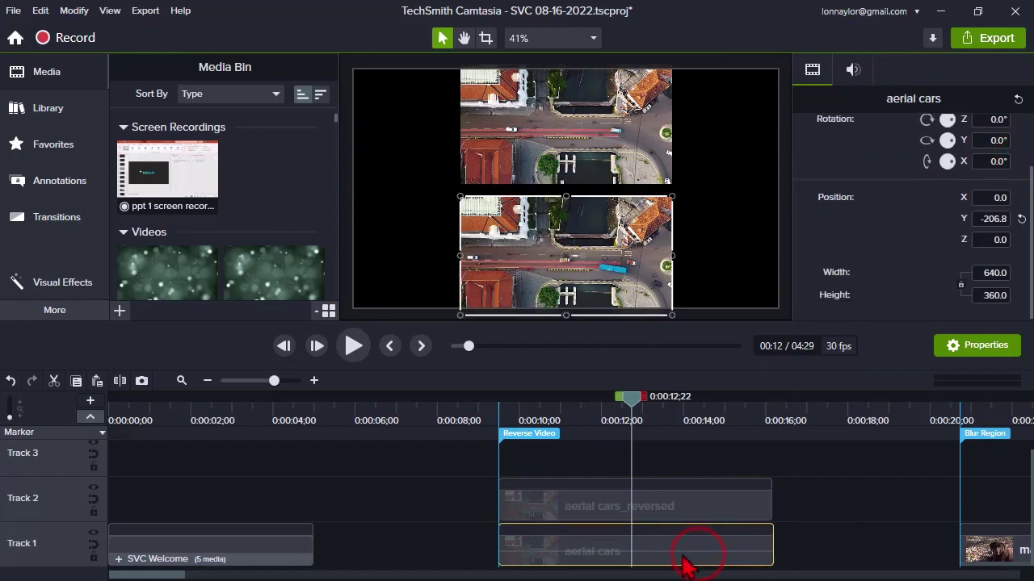
pyautogui.moveTo(574, 515); pyautogui.dragTo(687, 517)
pyautogui.click(590, 421)
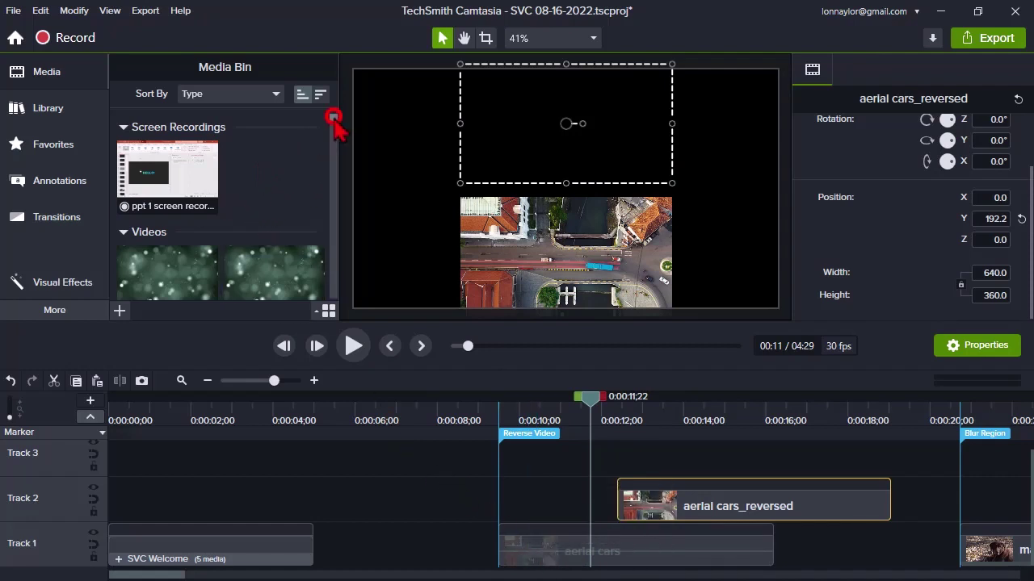
pyautogui.moveTo(337, 122); pyautogui.dragTo(339, 115)
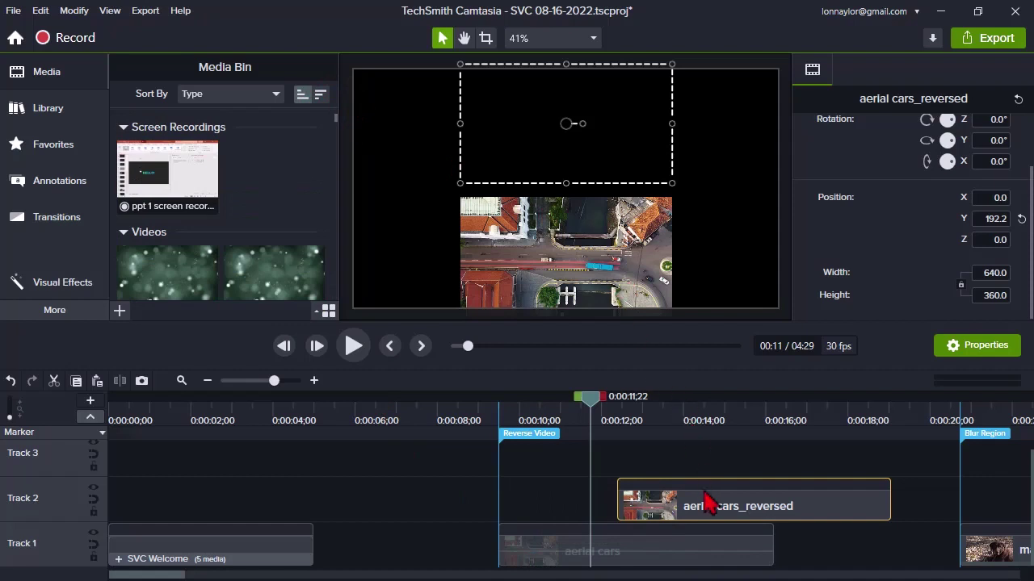
pyautogui.moveTo(707, 507); pyautogui.dragTo(709, 511)
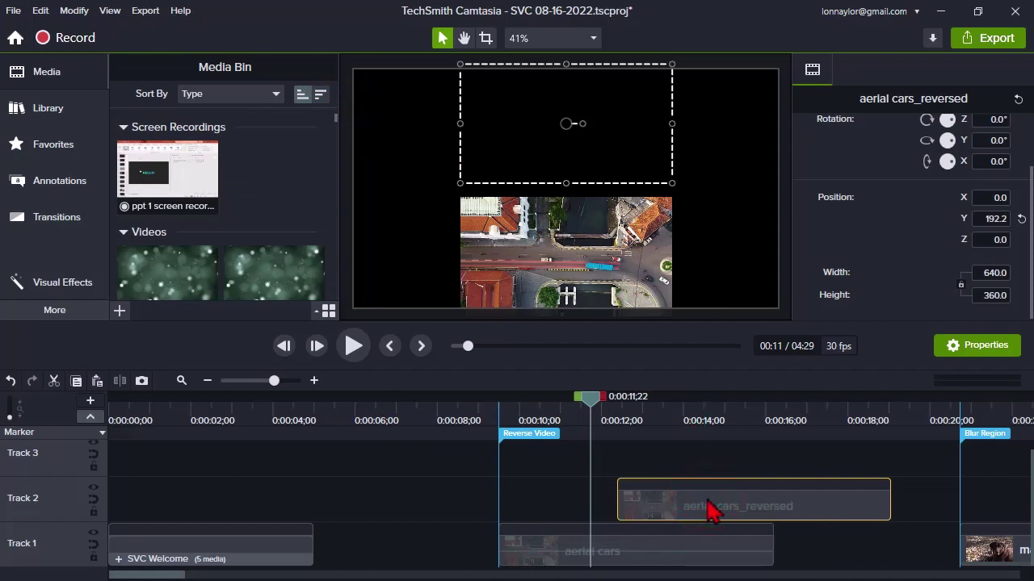
pyautogui.press('Delete')
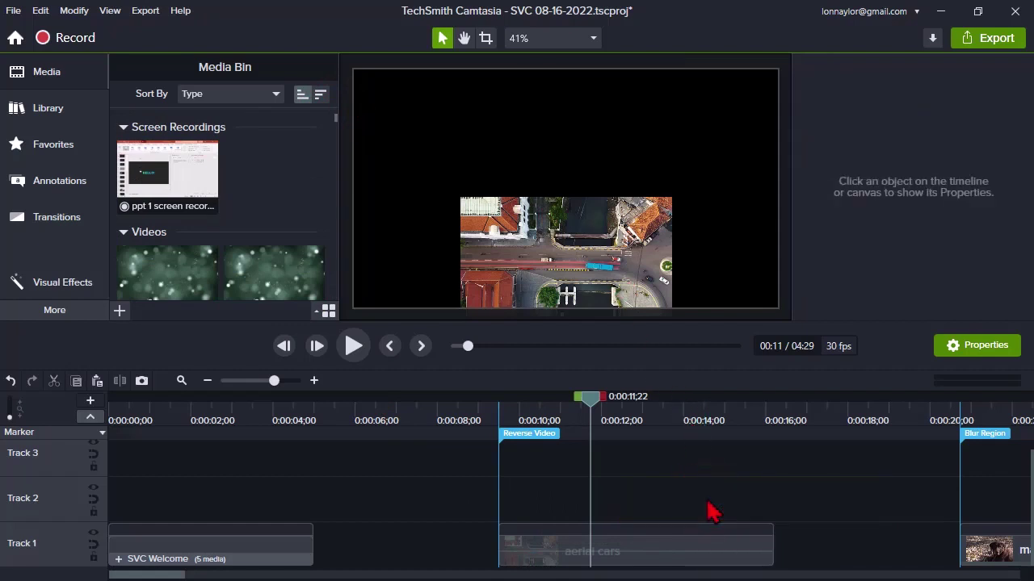
pyautogui.click(311, 189)
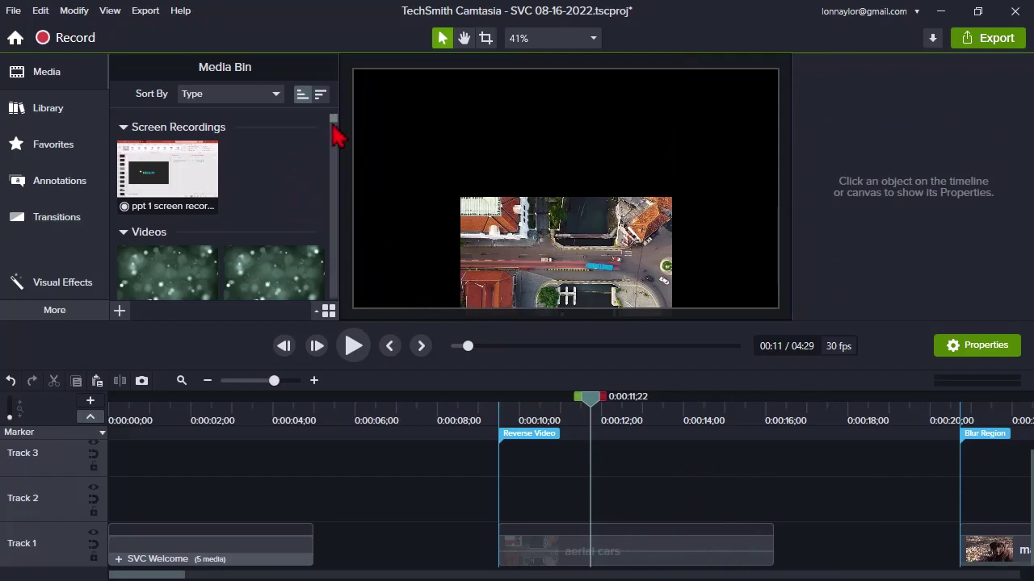
pyautogui.scroll(-2, 334, 121)
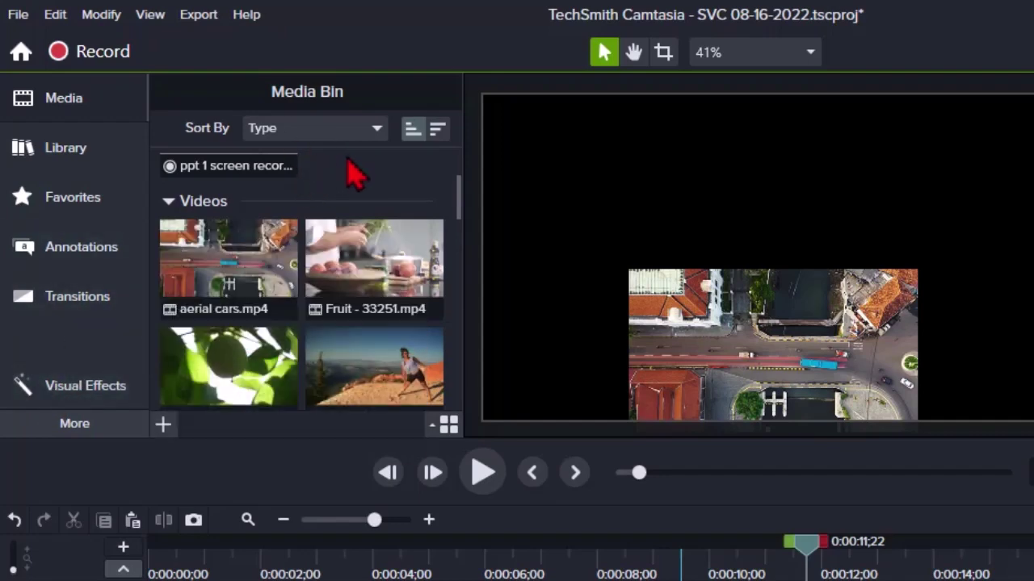
pyautogui.moveTo(206, 250)
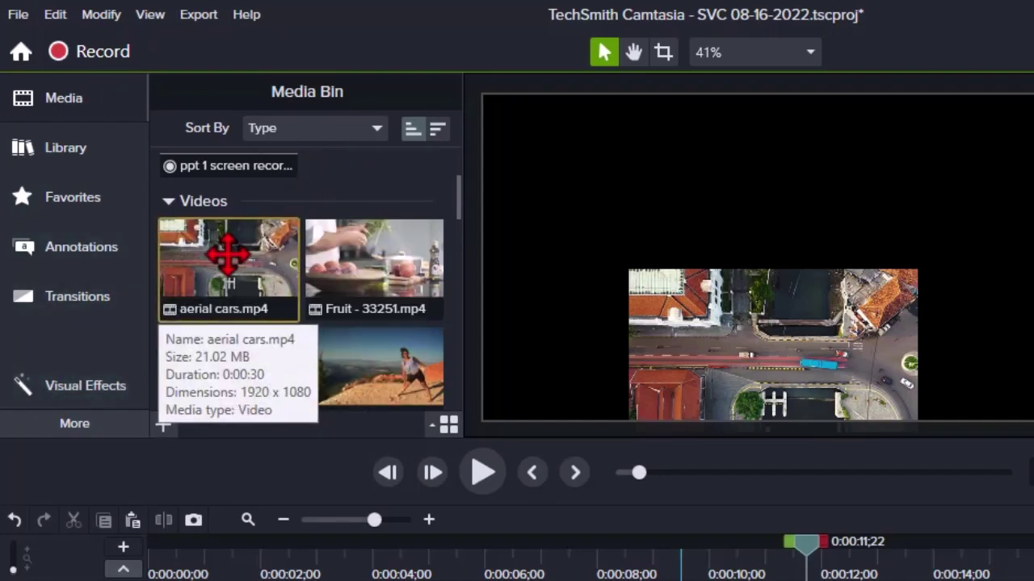
pyautogui.rightClick(227, 255)
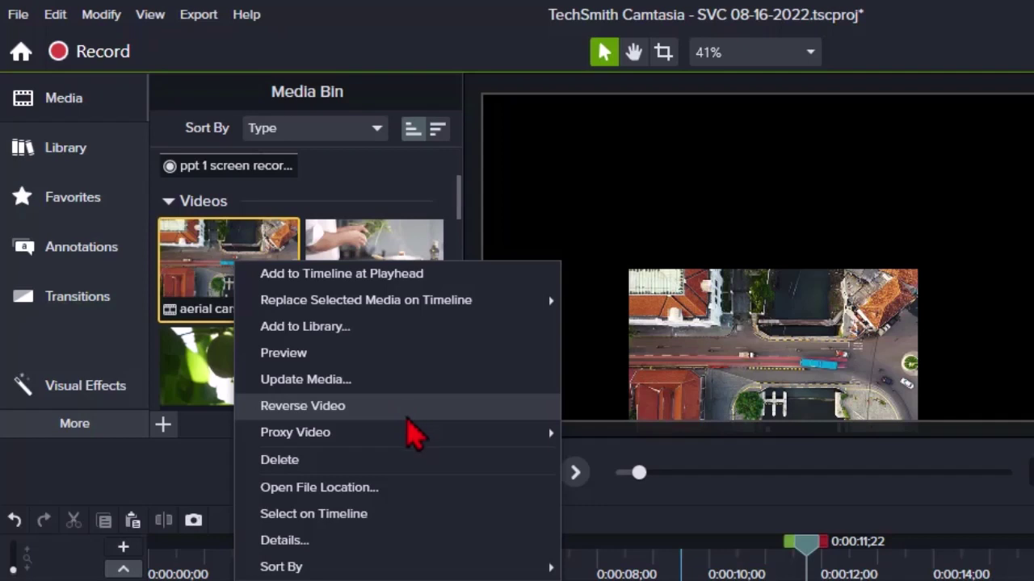
pyautogui.moveTo(270, 438)
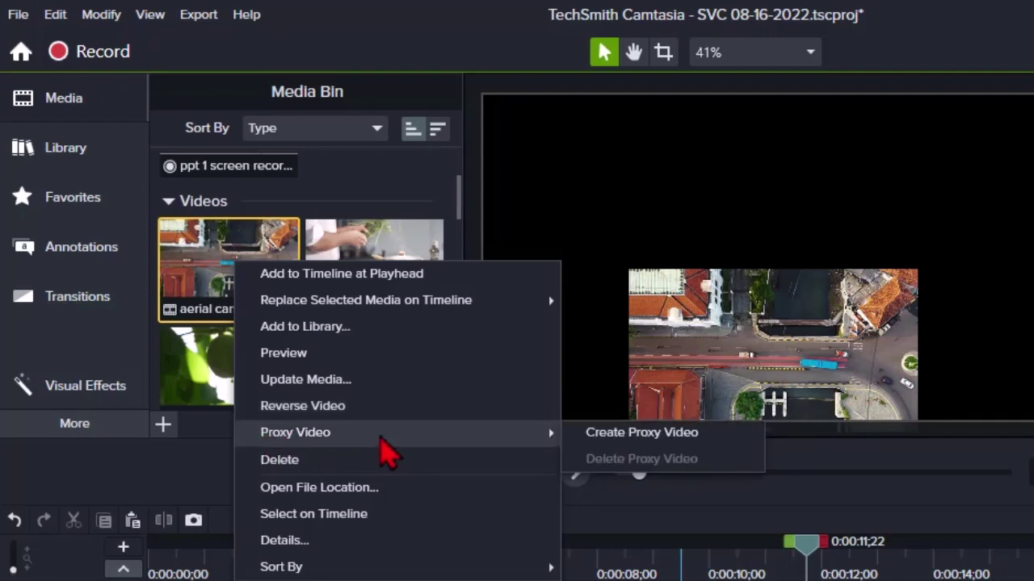
pyautogui.click(206, 267)
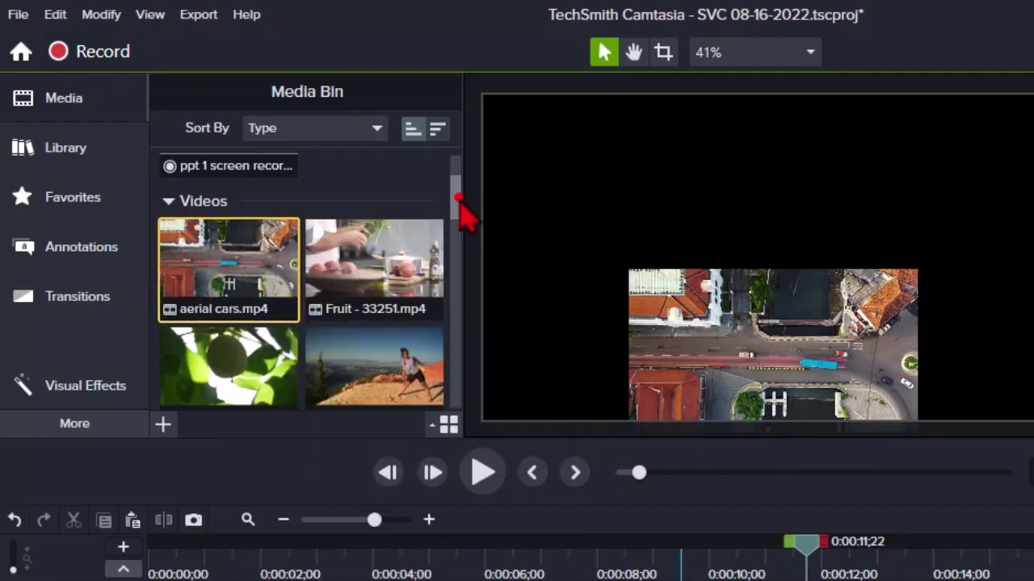
pyautogui.moveTo(458, 197); pyautogui.dragTo(457, 192)
pyautogui.rightClick(256, 308)
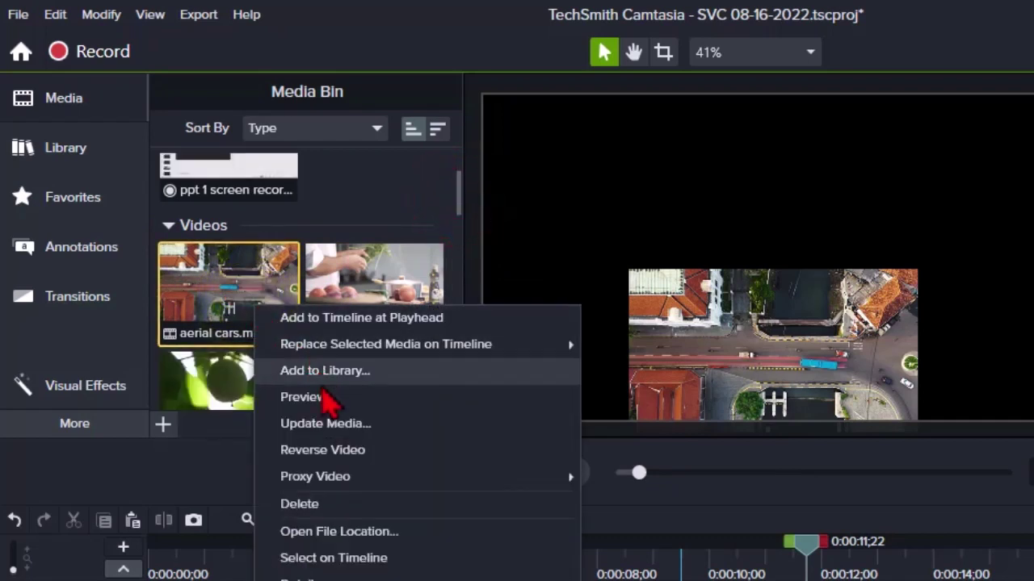
pyautogui.click(338, 450)
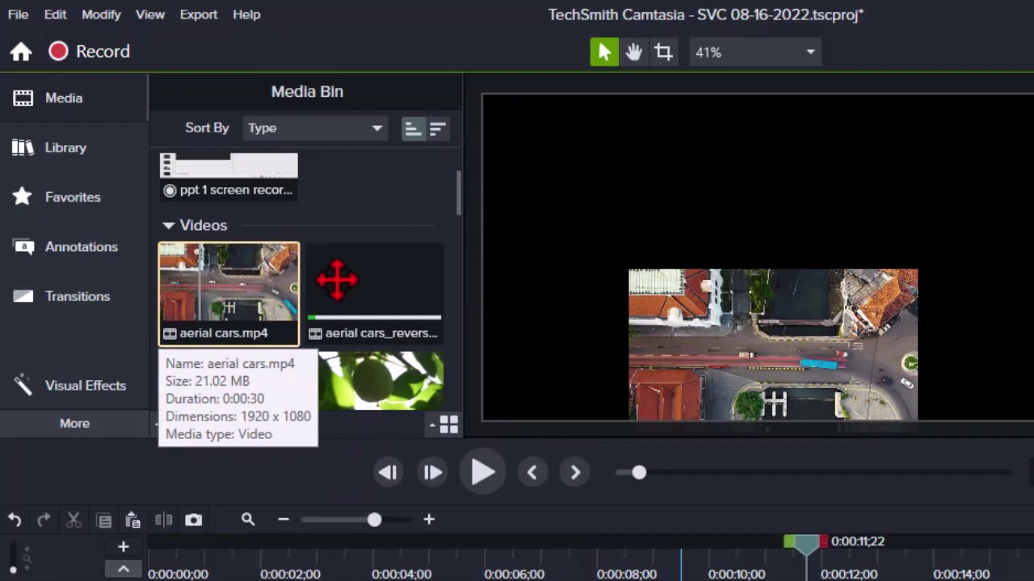
pyautogui.keyDown('ctrl'); pyautogui.click(395, 291); pyautogui.keyUp('ctrl')
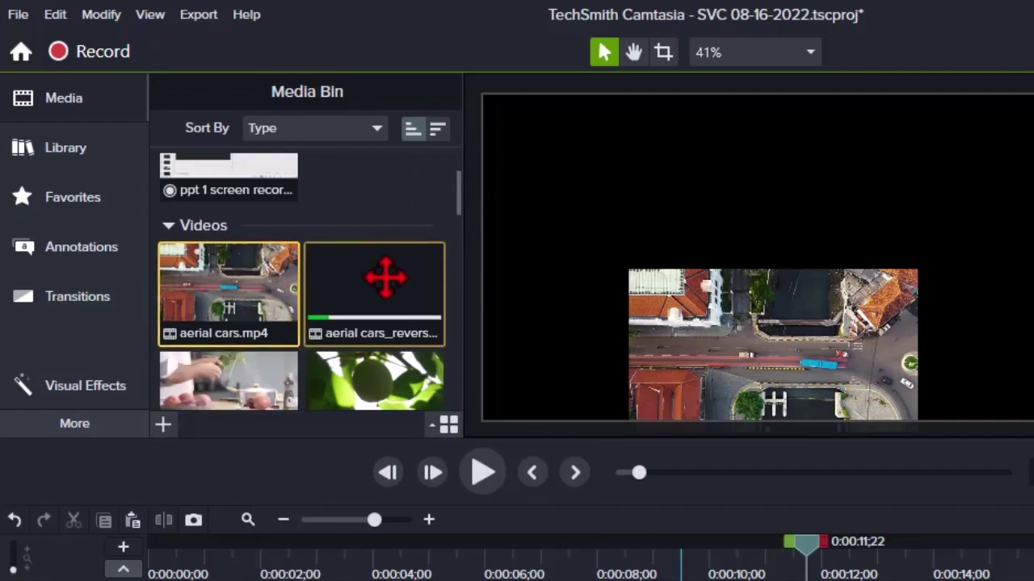
pyautogui.click(385, 277)
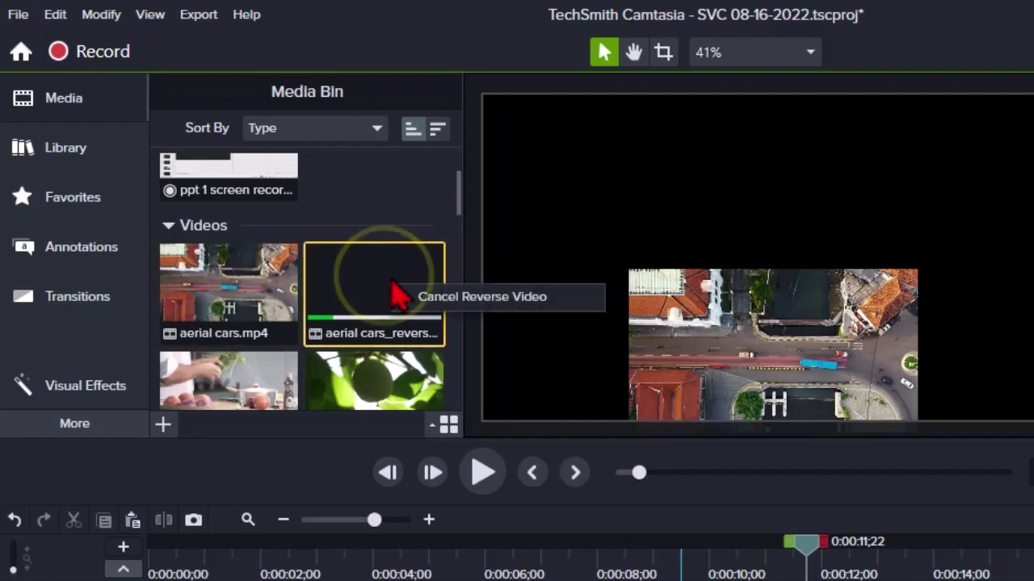
# Move the aerial cars clip up and drag its corners out to fill the 1280×720 canvas.
pyautogui.click(444, 299)
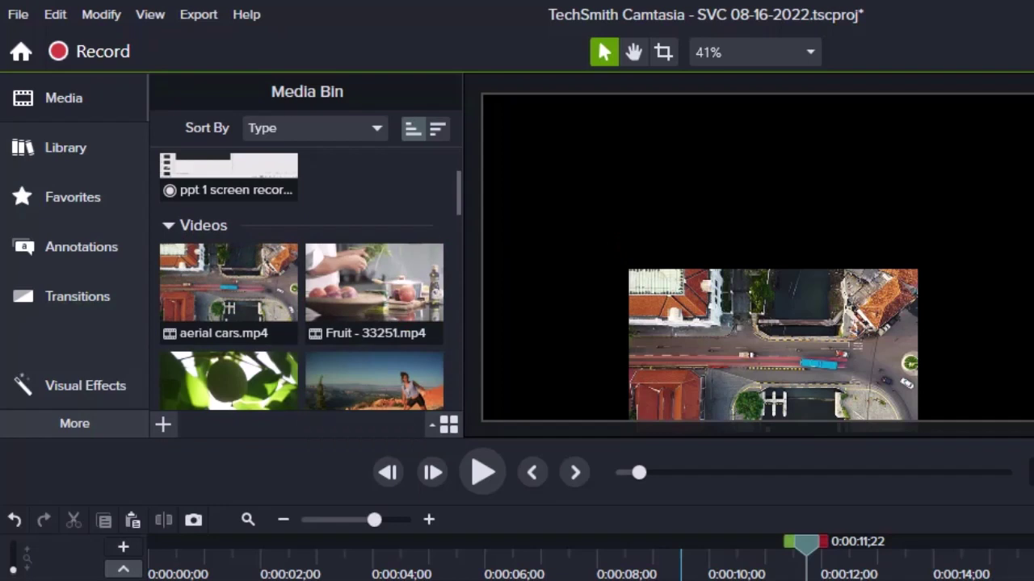
pyautogui.moveTo(784, 335)
pyautogui.mouseDown()
pyautogui.moveTo(784, 279)
pyautogui.moveTo(784, 323)
pyautogui.mouseUp()
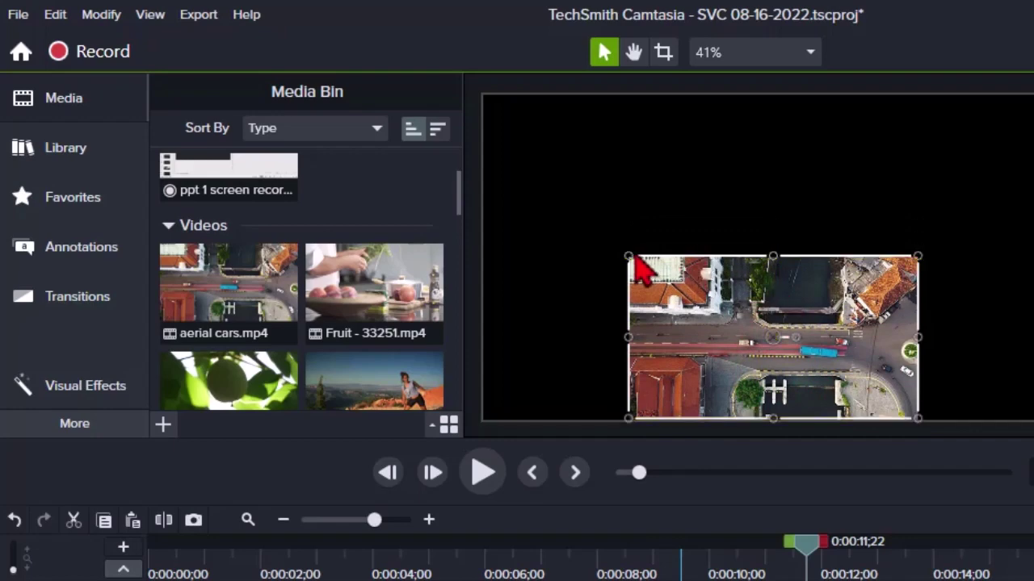
pyautogui.moveTo(629, 257); pyautogui.dragTo(482, 93)
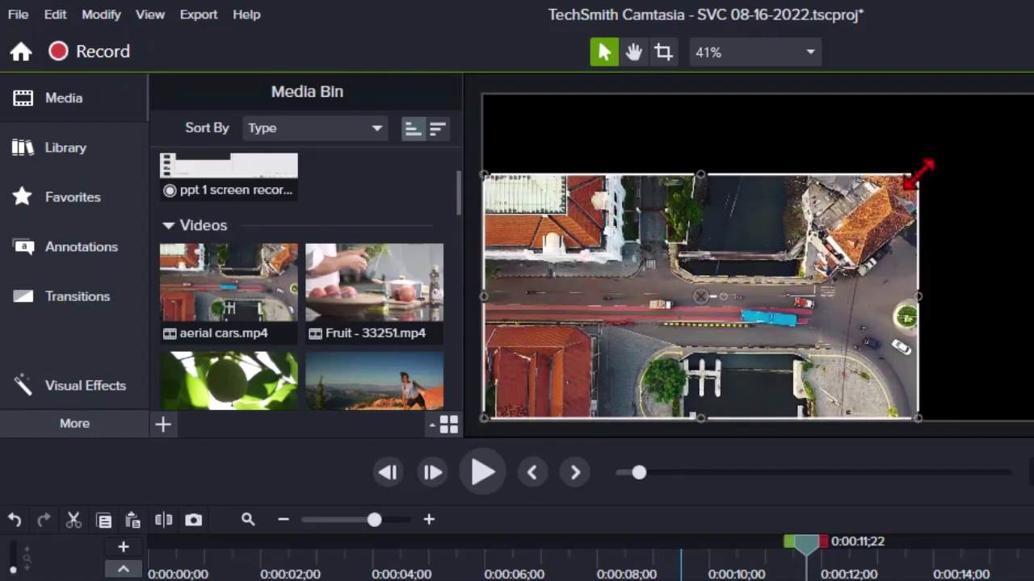
pyautogui.moveTo(918, 175); pyautogui.dragTo(1033, 92)
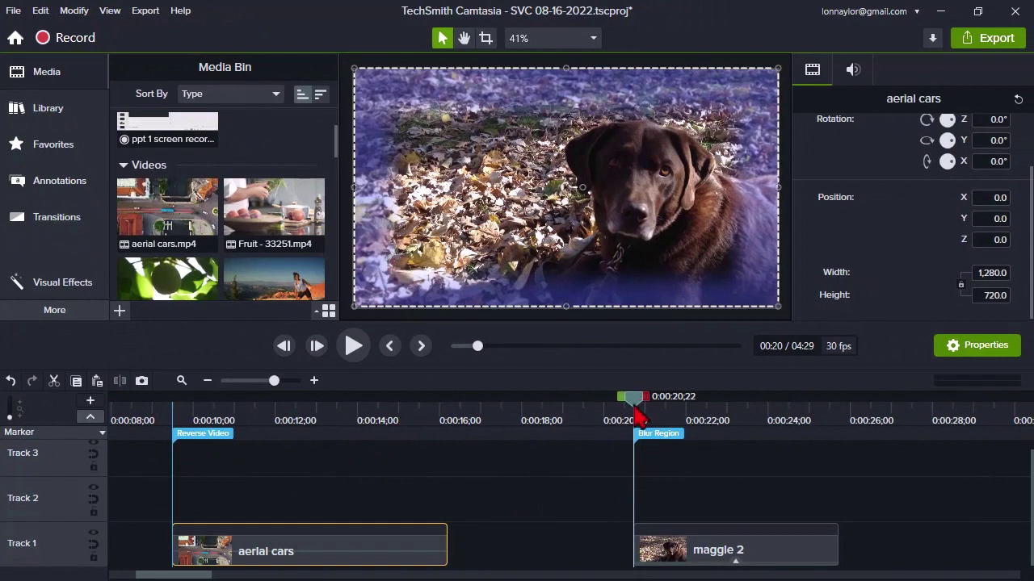
# Load the personal user library and place the maggie 2 photo on Track 1 near 0:17.
pyautogui.moveTo(636, 414); pyautogui.dragTo(915, 396)
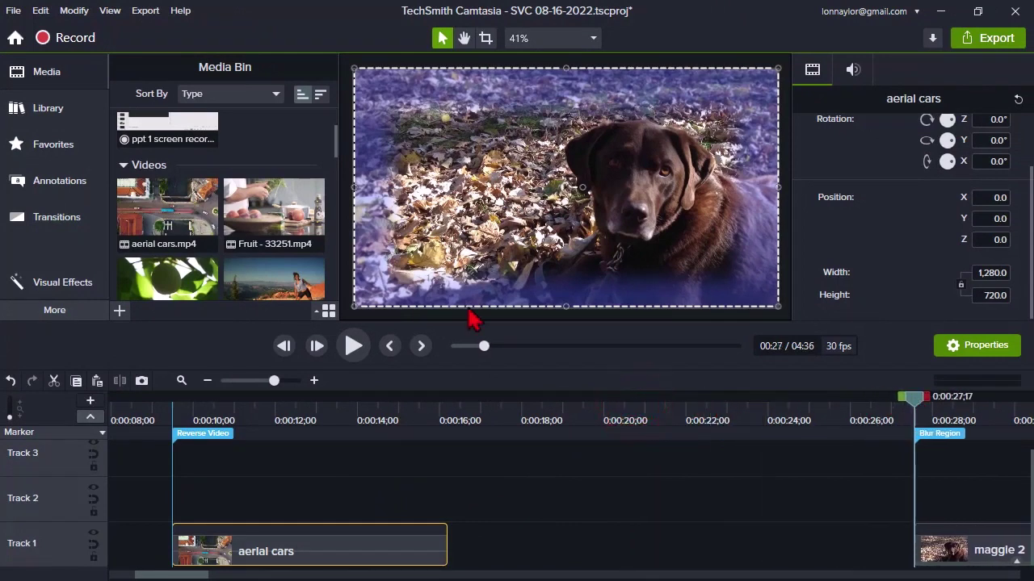
pyautogui.click(48, 109)
pyautogui.click(300, 97)
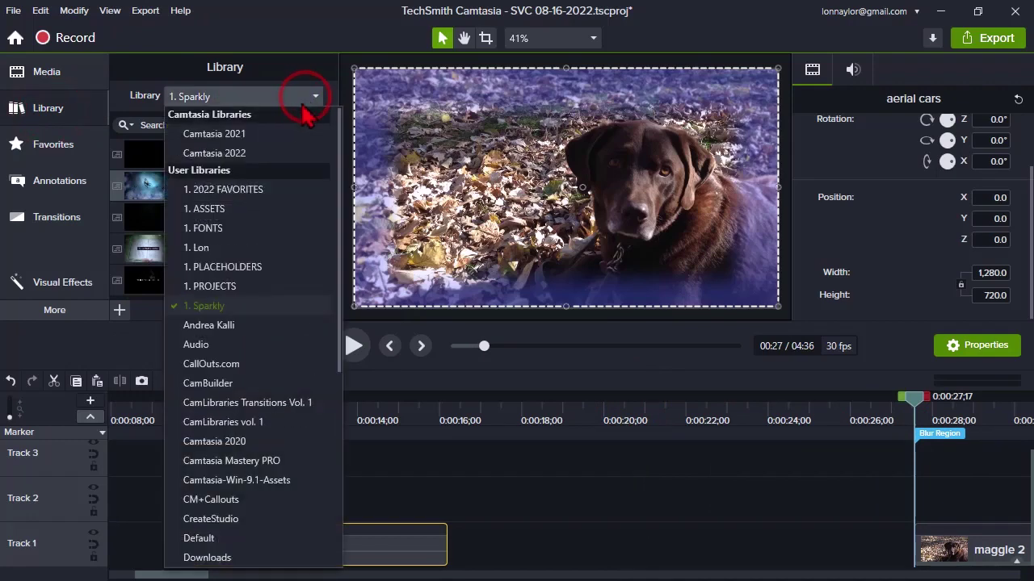
pyautogui.click(209, 248)
pyautogui.click(229, 267)
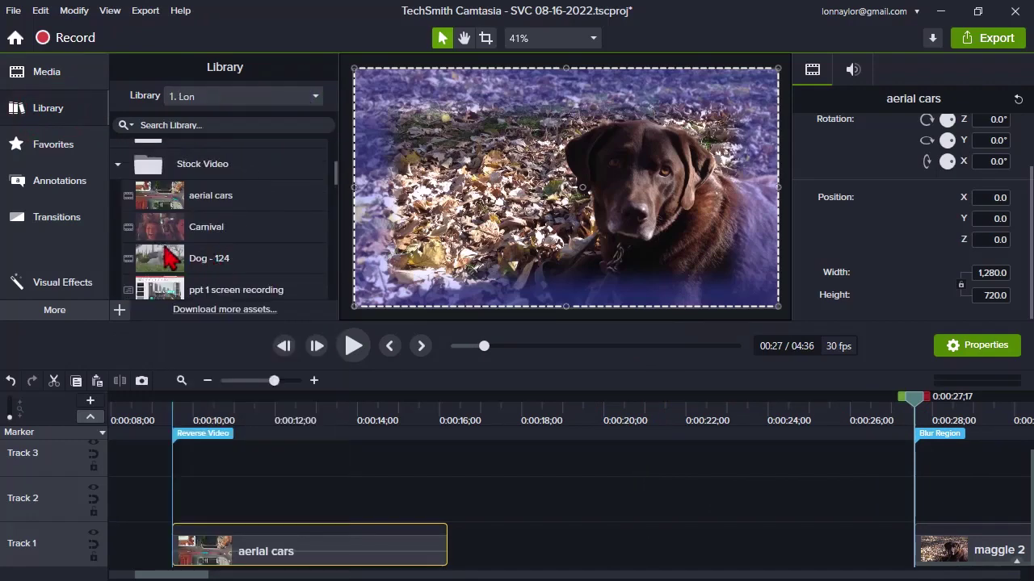
pyautogui.scroll(-5, 194, 210)
pyautogui.moveTo(166, 206); pyautogui.dragTo(533, 549)
pyautogui.click(578, 401)
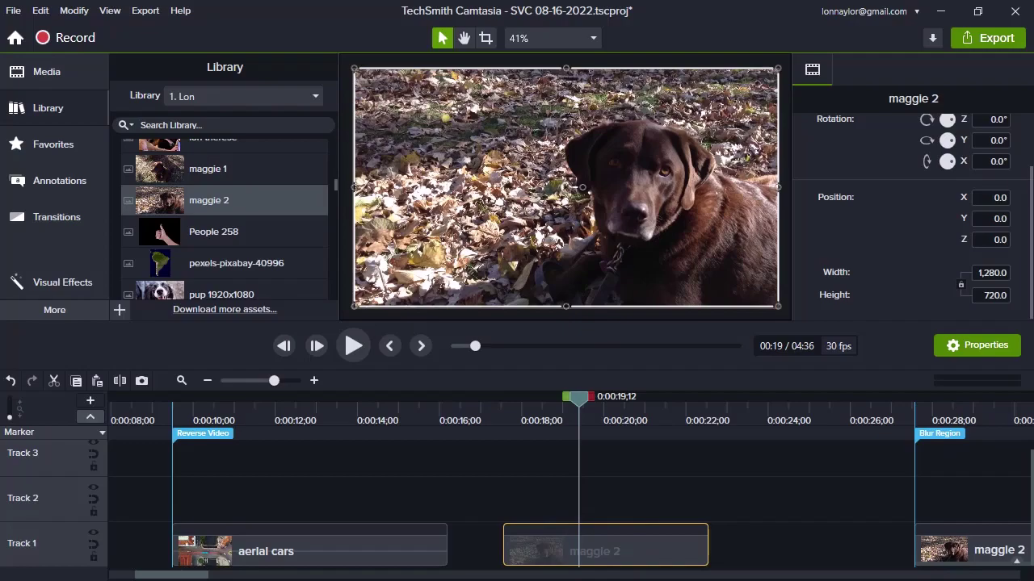
pyautogui.hotkey('alt', 'Tab')
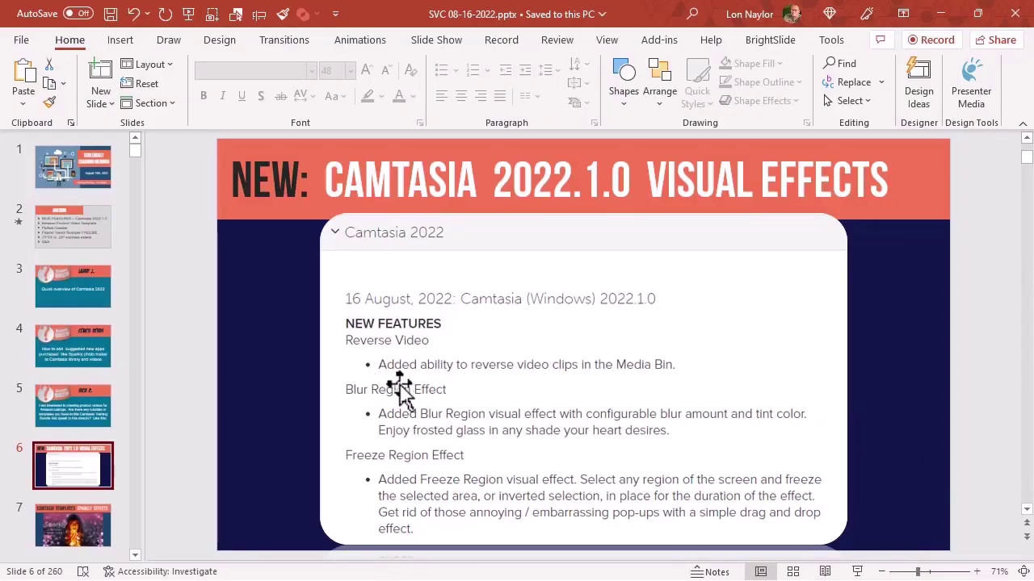
# Minimise PowerPoint and deselect the maggie 2 clip in Camtasia.
pyautogui.click(939, 14)
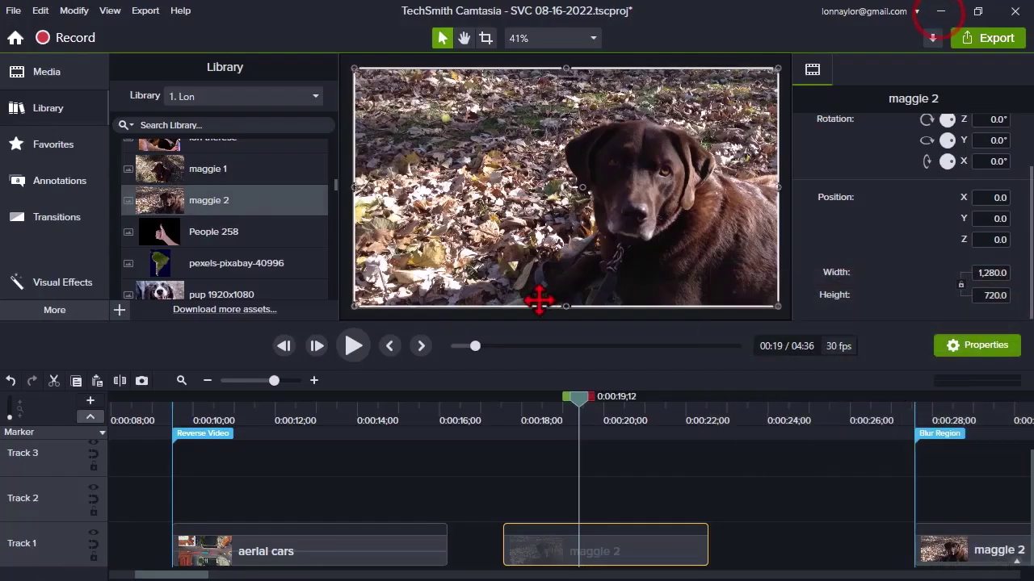
pyautogui.click(546, 494)
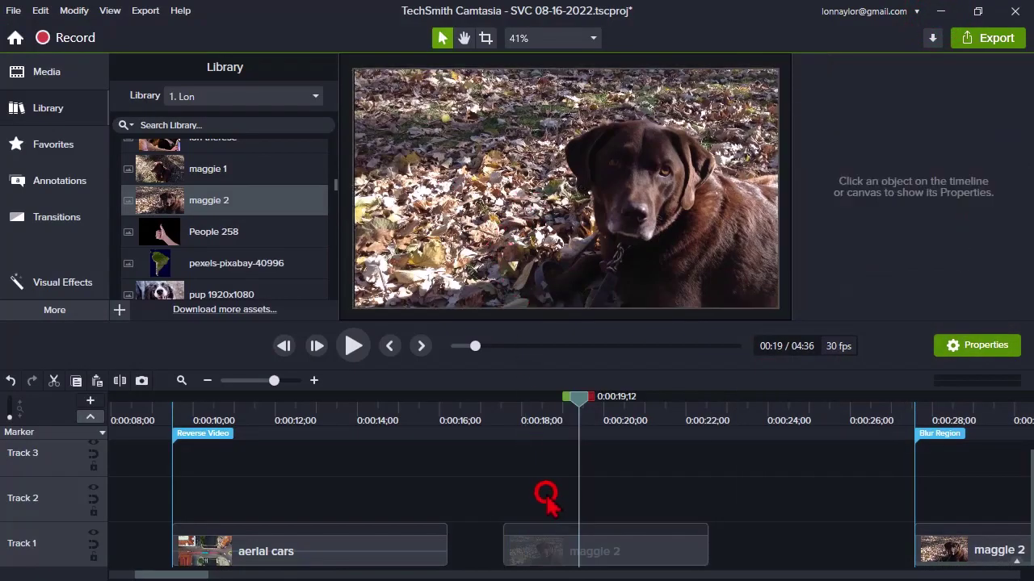
# Add a Blur annotation over the dog photo and resize it to cover the frame.
pyautogui.click(64, 187)
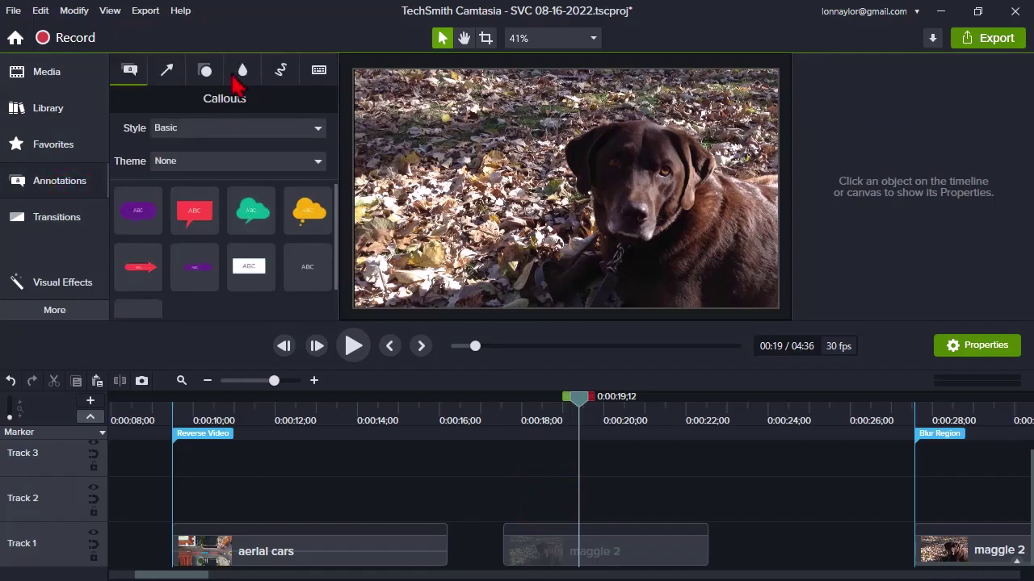
pyautogui.click(245, 72)
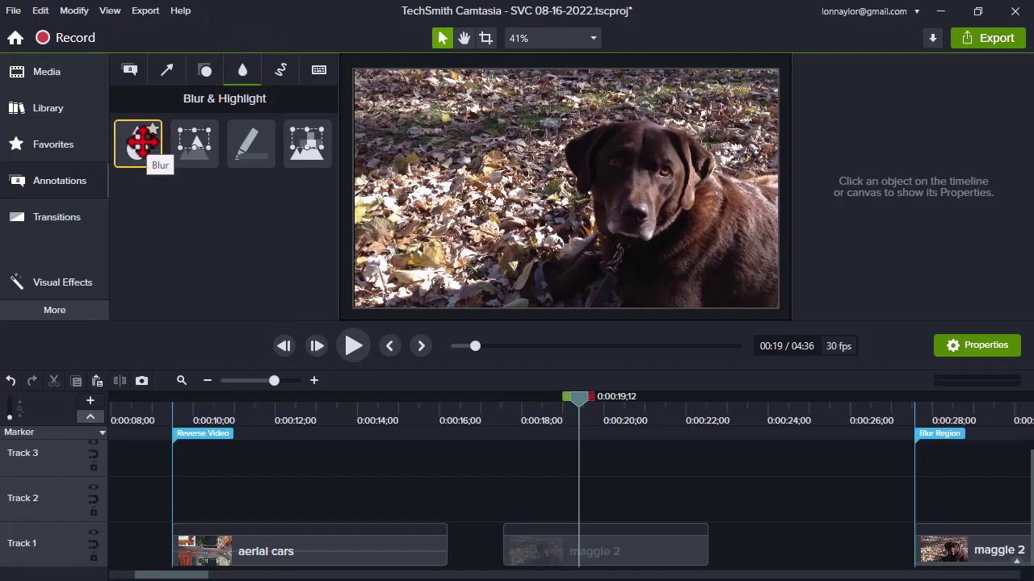
pyautogui.moveTo(142, 143); pyautogui.dragTo(457, 190)
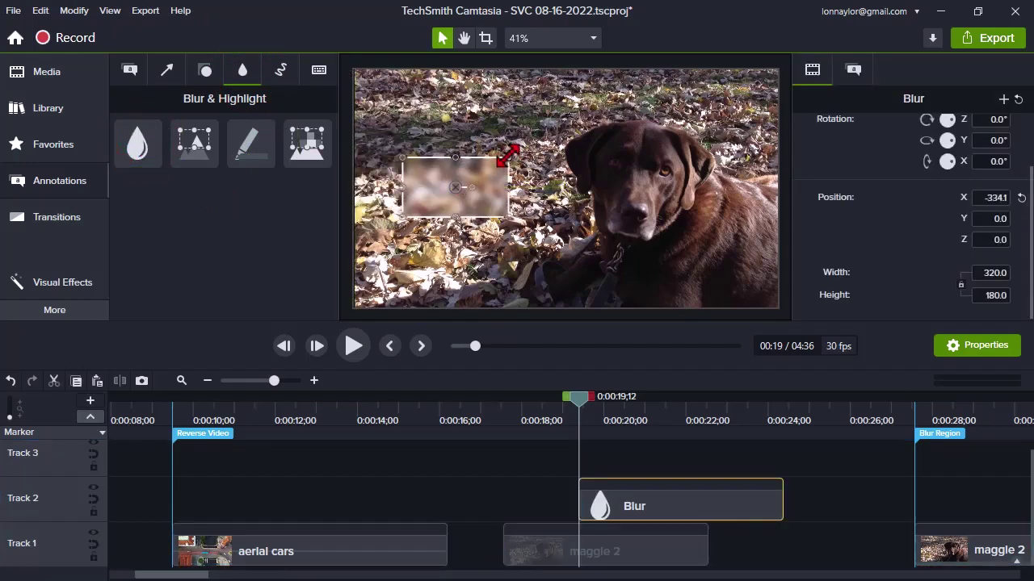
pyautogui.moveTo(507, 153); pyautogui.dragTo(779, 73)
pyautogui.moveTo(401, 218); pyautogui.dragTo(355, 305)
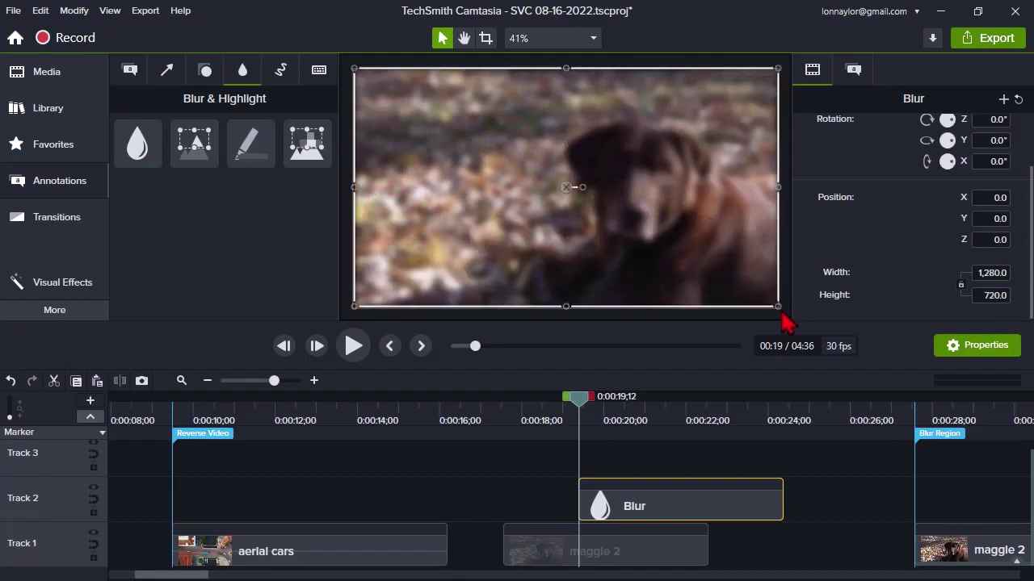
pyautogui.moveTo(775, 304)
pyautogui.mouseDown()
pyautogui.moveTo(680, 237)
pyautogui.moveTo(703, 242)
pyautogui.moveTo(597, 284)
pyautogui.moveTo(780, 307)
pyautogui.mouseUp()
pyautogui.scroll(2, 919, 248)
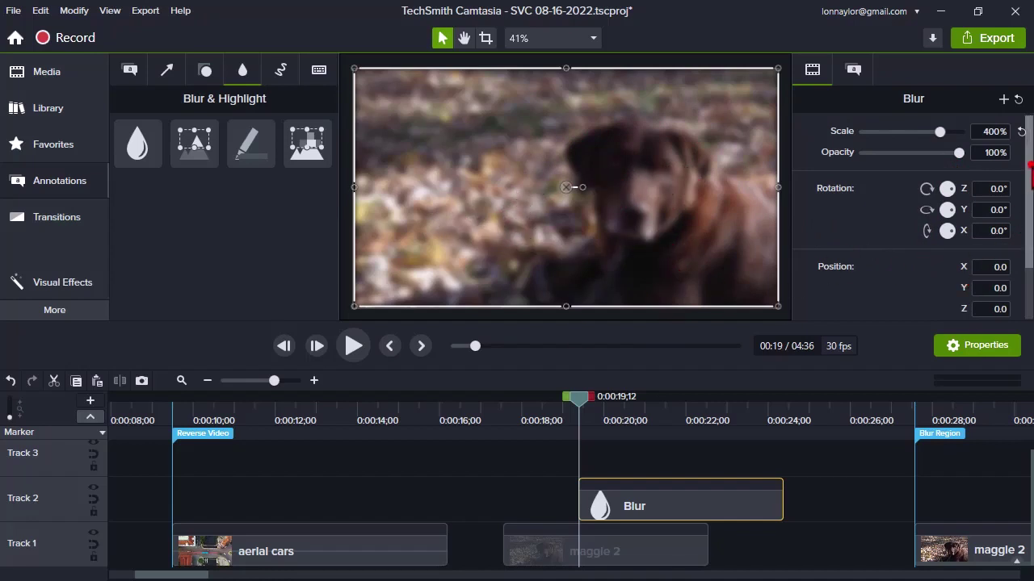
pyautogui.scroll(-3, 1015, 161)
pyautogui.scroll(3, 1015, 186)
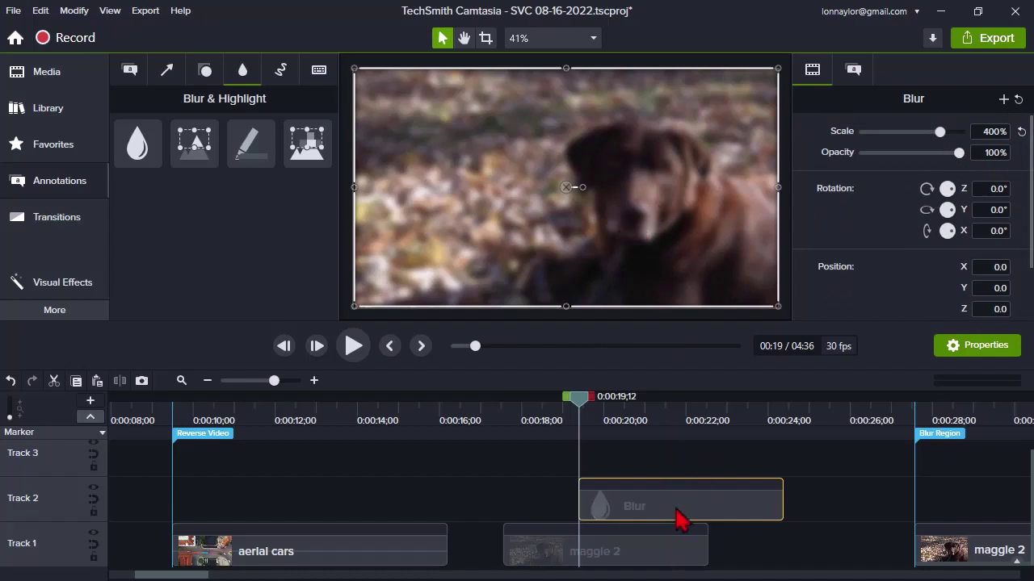
# Copy the Blur clip, paste duplicates onto Tracks 3 and 4, and select all three.
pyautogui.click(628, 507)
pyautogui.hotkey('ctrl', 'c')
pyautogui.hotkey('ctrl', 'v')
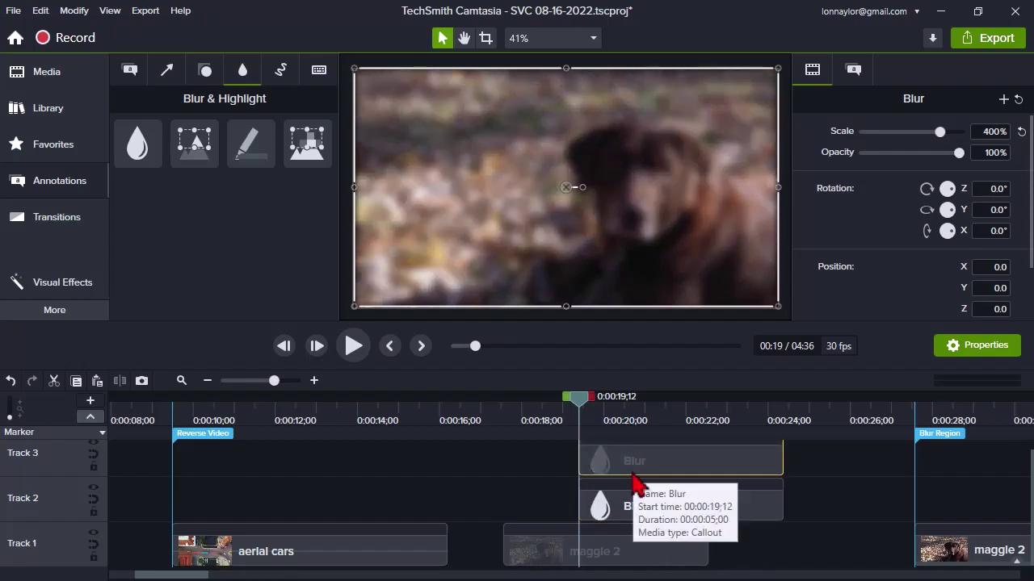
pyautogui.hotkey('ctrl', 'v')
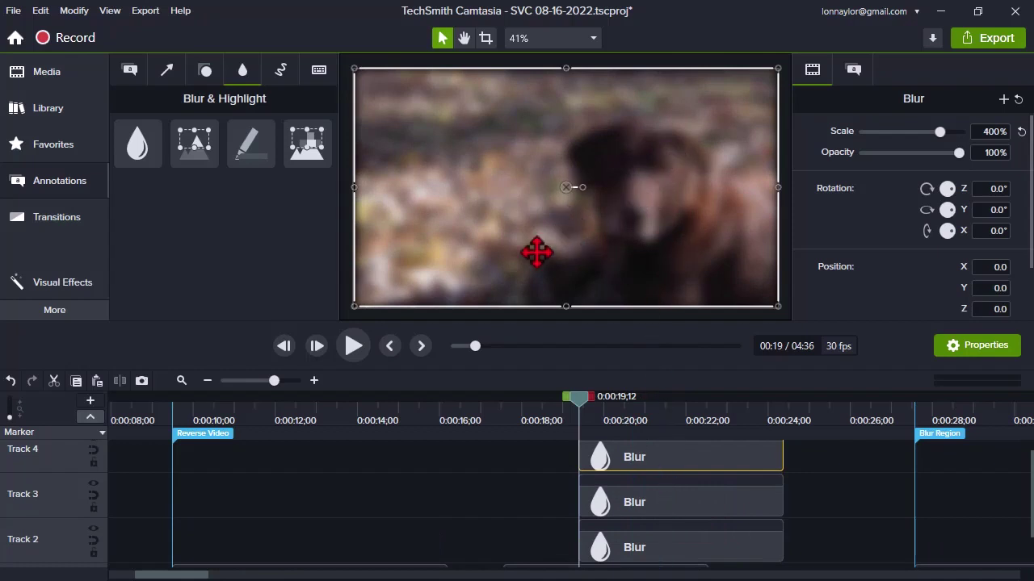
pyautogui.moveTo(816, 556); pyautogui.dragTo(667, 464)
# Delete all three Blur clips, leaving Tracks 2–4 empty.
pyautogui.press('Delete')
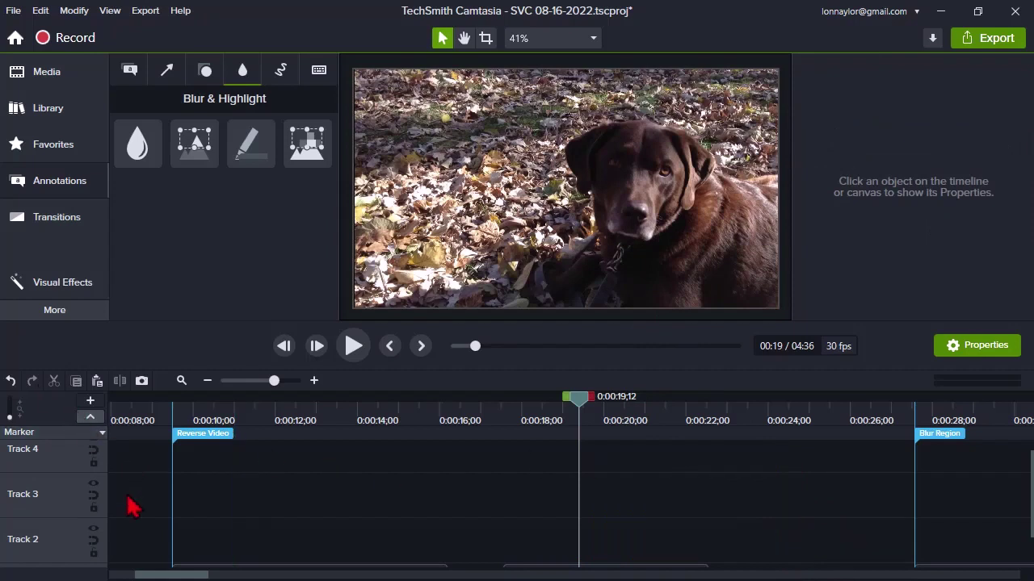
pyautogui.rightClick(58, 494)
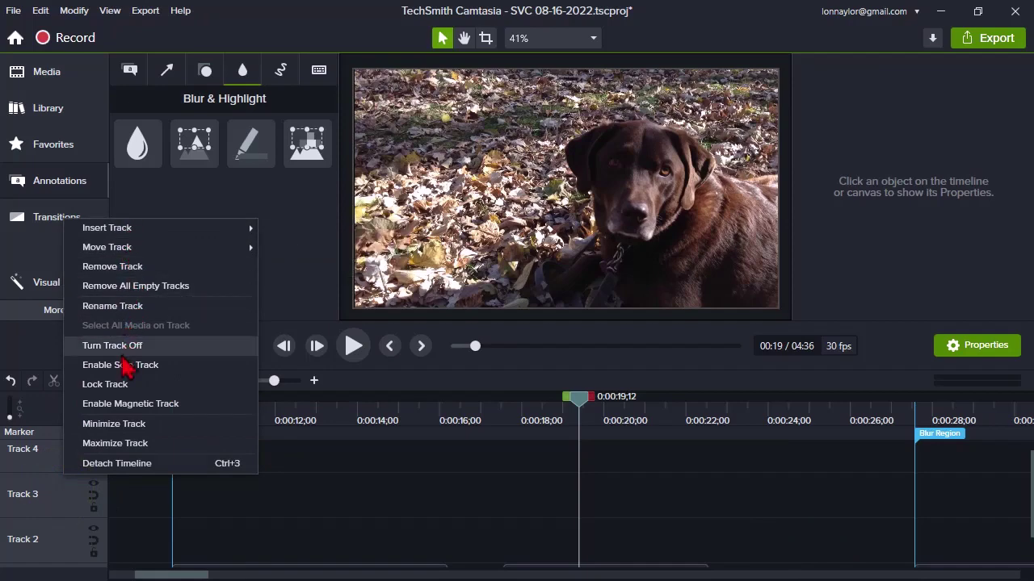
# Remove the empty tracks and apply a Blur Region (Blur 150, Opacity 25%, Rectangle) to maggie 2.
pyautogui.click(151, 284)
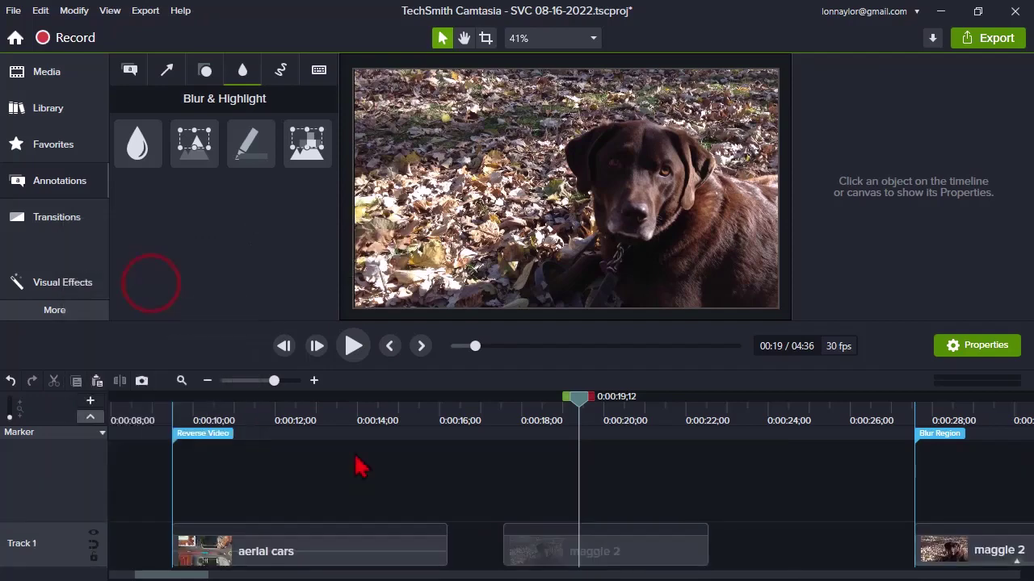
pyautogui.click(64, 295)
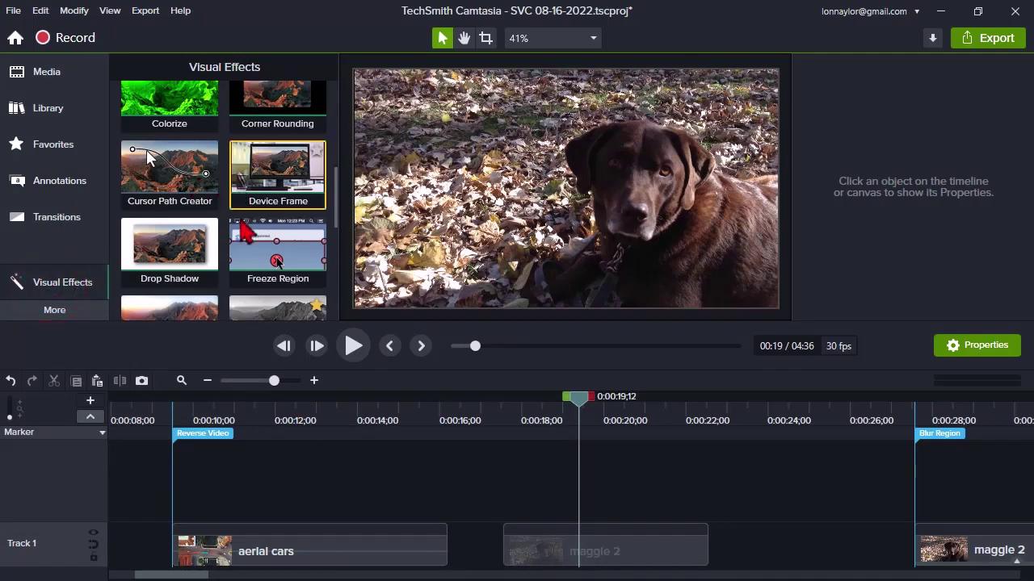
pyautogui.scroll(2, 230, 255)
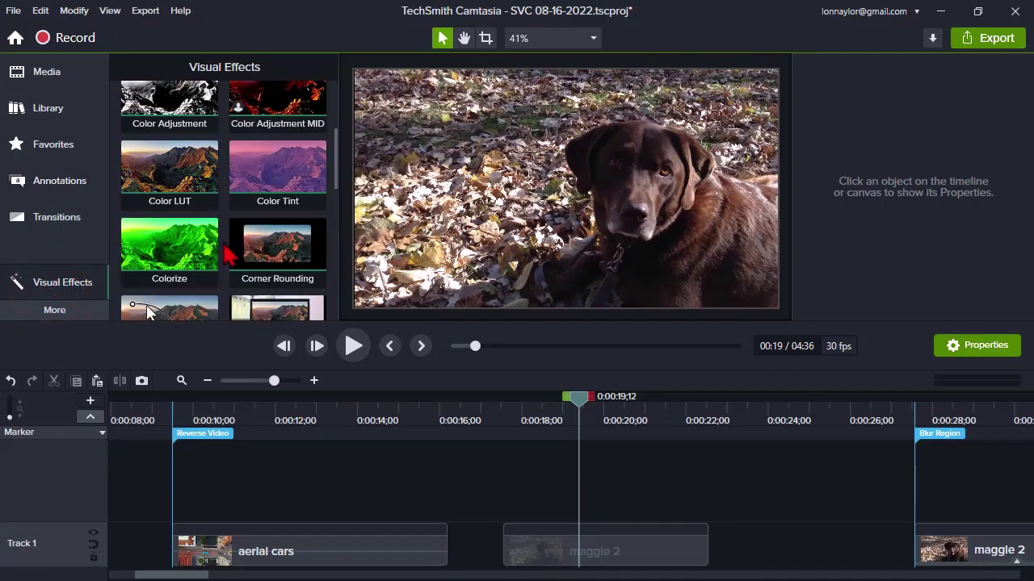
pyautogui.scroll(2, 229, 255)
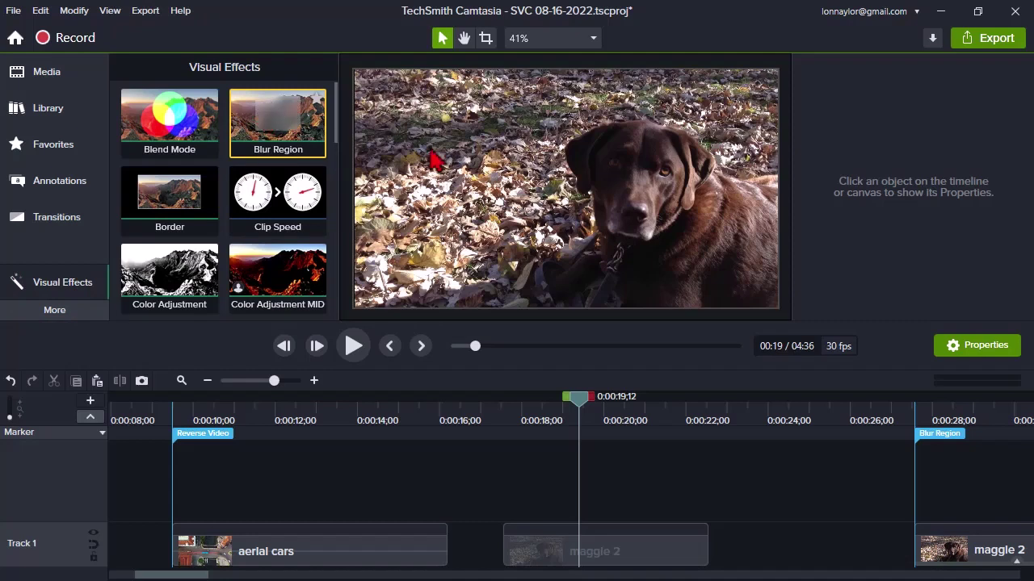
pyautogui.click(584, 556)
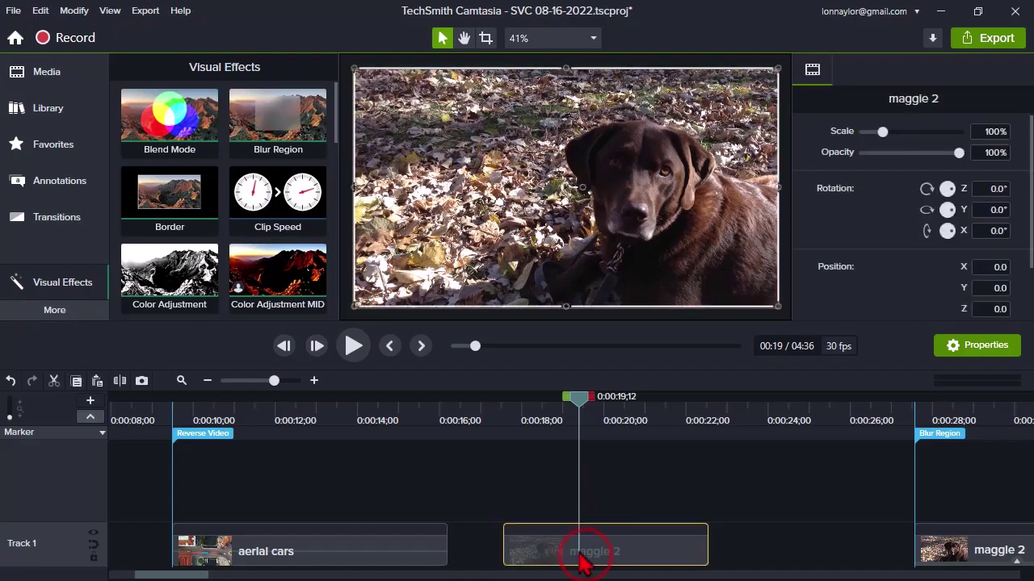
pyautogui.moveTo(284, 121); pyautogui.dragTo(586, 203)
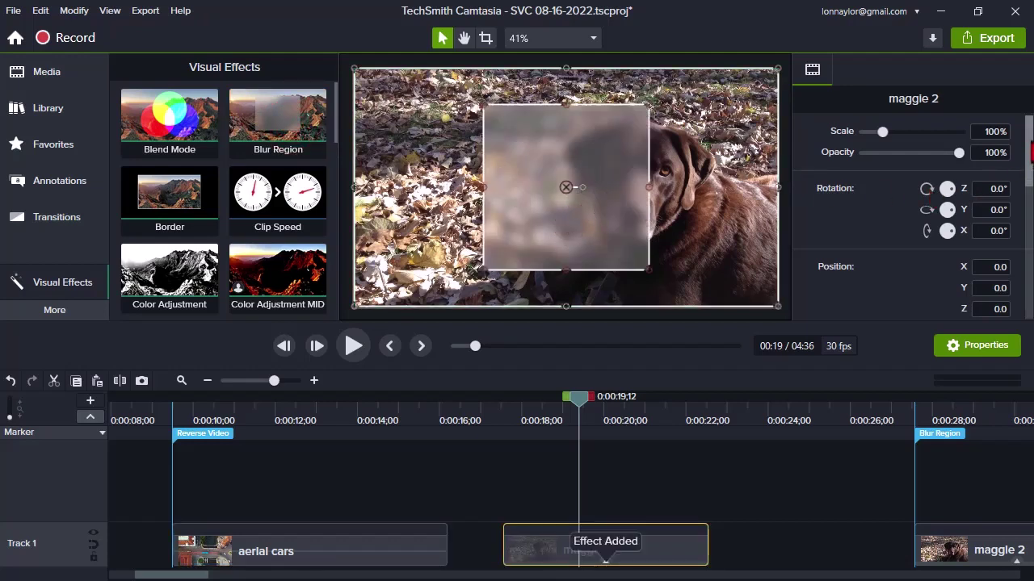
pyautogui.scroll(-5, 1027, 149)
pyautogui.scroll(1, 1027, 150)
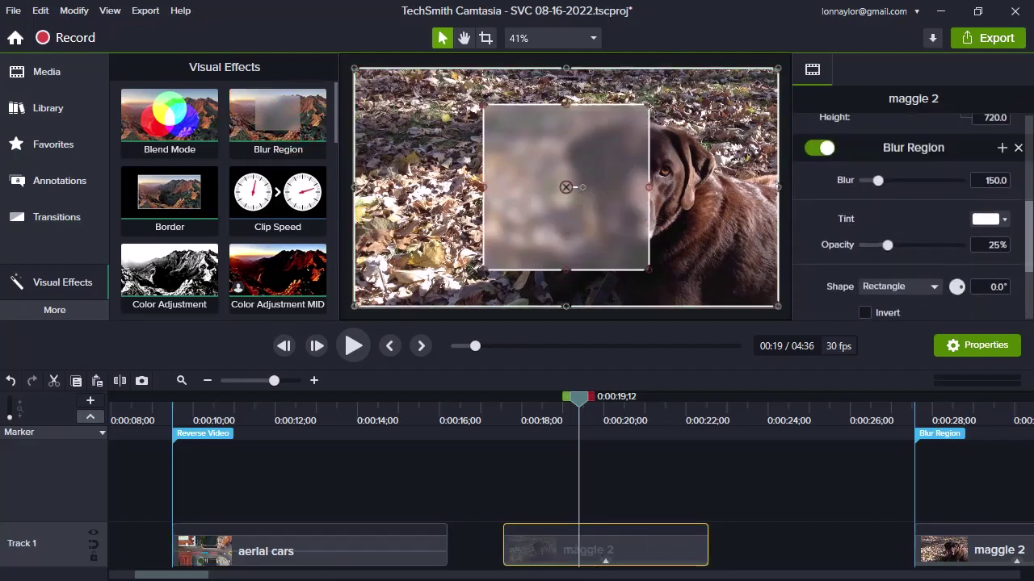
pyautogui.scroll(1, 1028, 149)
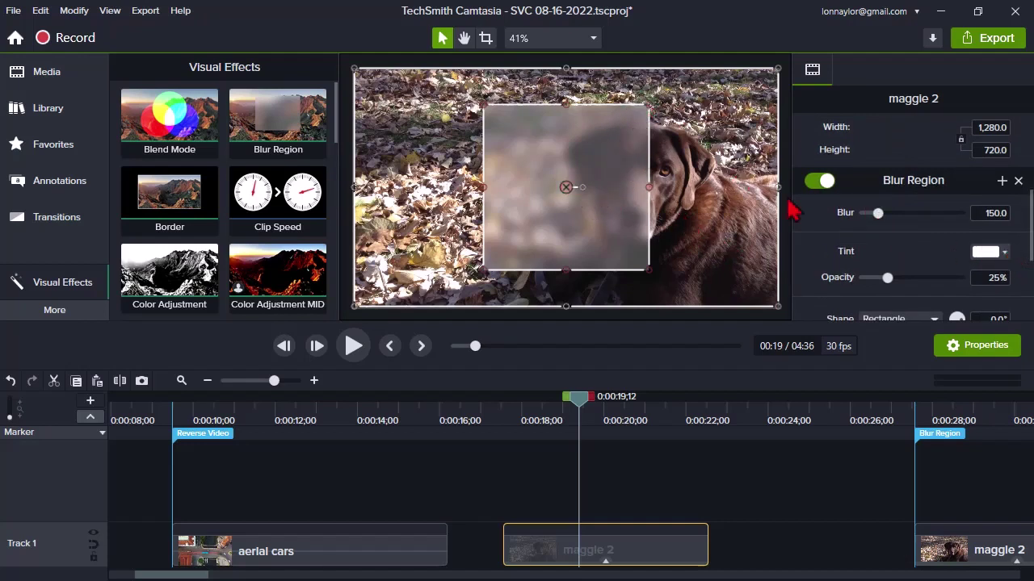
pyautogui.scroll(-2, 884, 218)
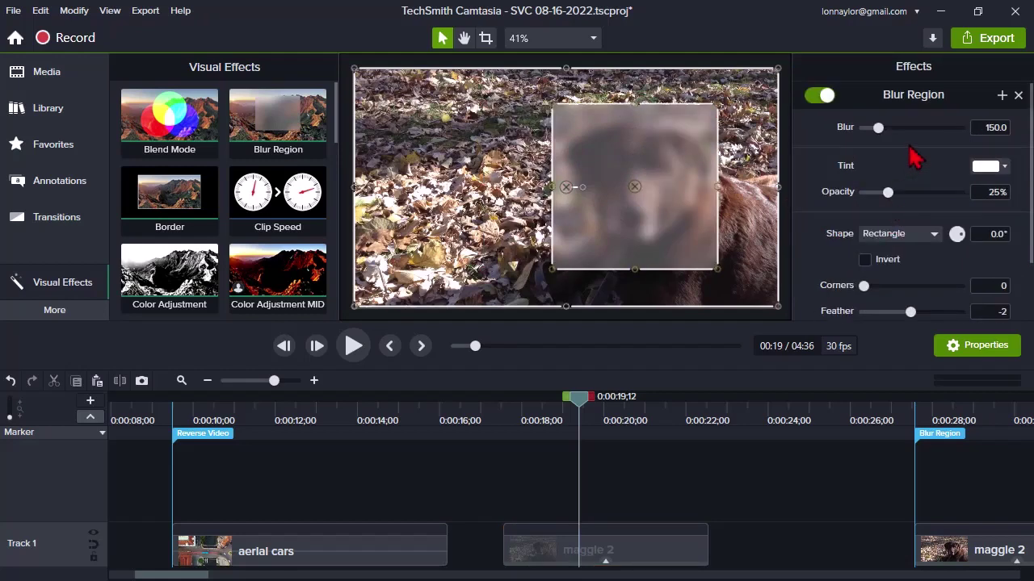
# Raise the Blur Region strength to 169.5 and shift the blur rectangle left.
pyautogui.moveTo(887, 133)
pyautogui.mouseDown()
pyautogui.moveTo(927, 133)
pyautogui.moveTo(863, 134)
pyautogui.moveTo(888, 134)
pyautogui.moveTo(886, 144)
pyautogui.mouseUp()
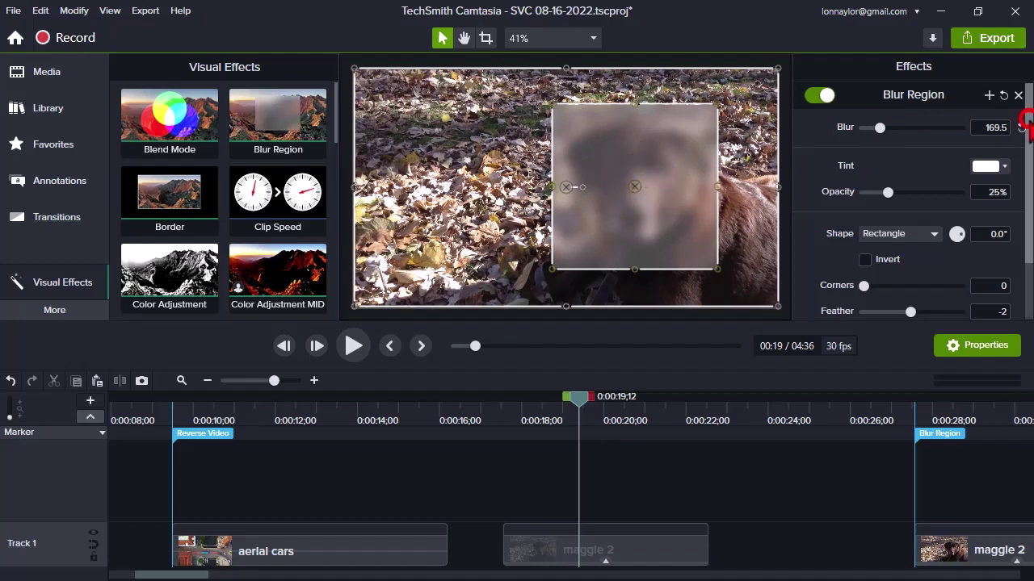
pyautogui.moveTo(1028, 122)
pyautogui.mouseDown()
pyautogui.moveTo(1027, 179)
pyautogui.moveTo(1027, 131)
pyautogui.mouseUp()
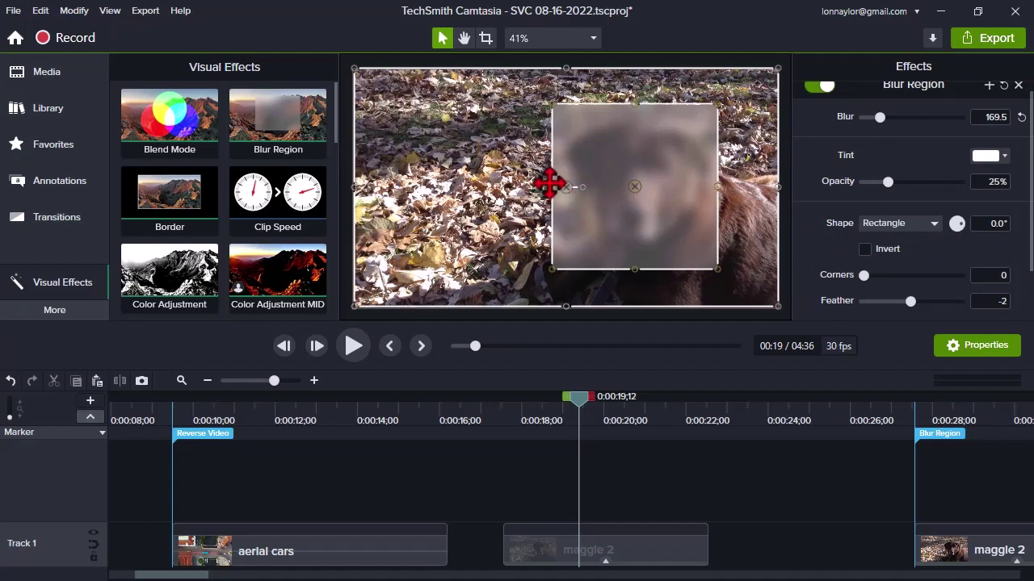
pyautogui.moveTo(634, 186); pyautogui.dragTo(529, 186)
pyautogui.click(577, 187)
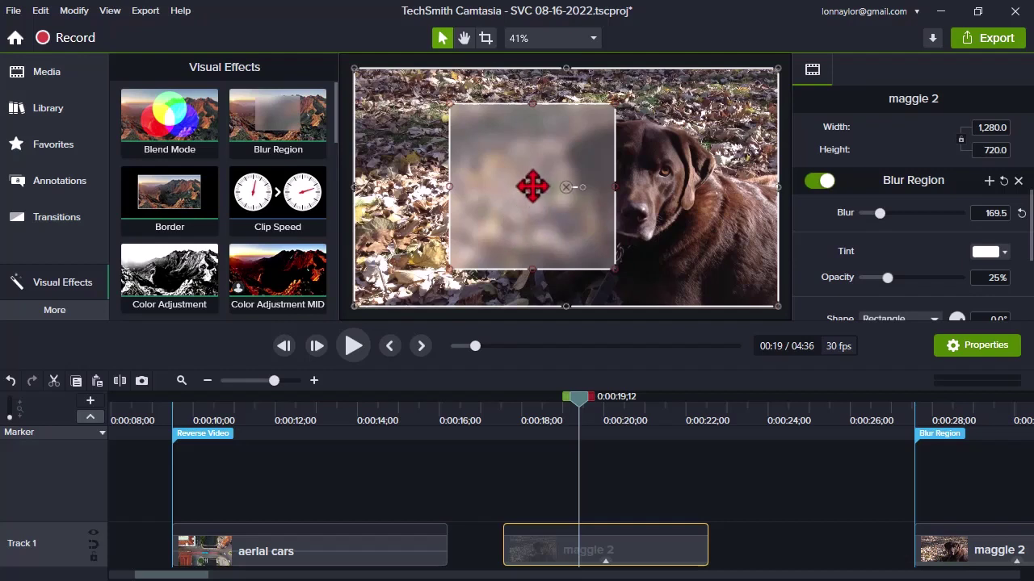
# Stretch the blur rectangle across the full frame width over the dog.
pyautogui.moveTo(532, 186); pyautogui.dragTo(498, 189)
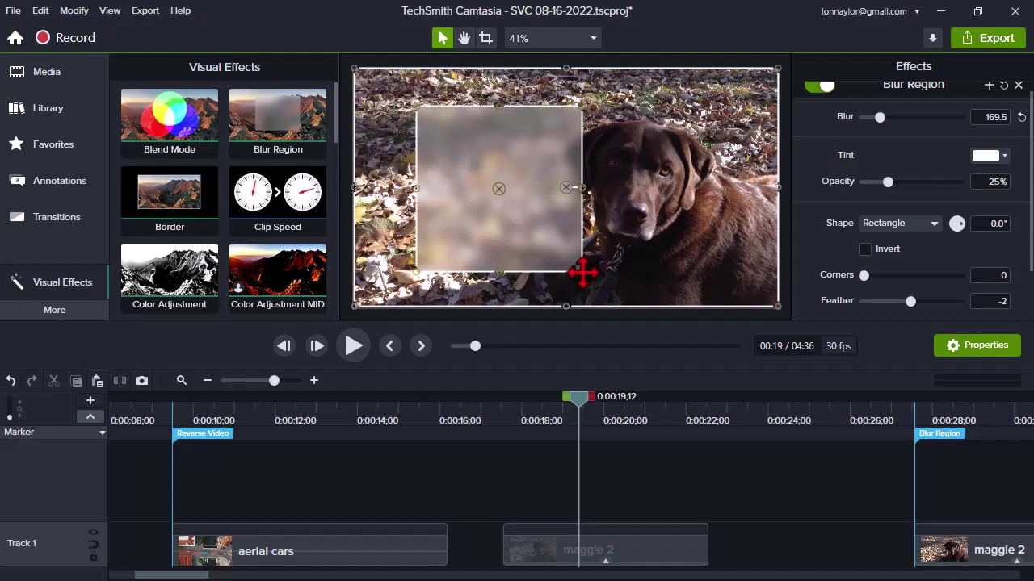
pyautogui.moveTo(581, 273); pyautogui.dragTo(676, 280)
pyautogui.click(491, 217)
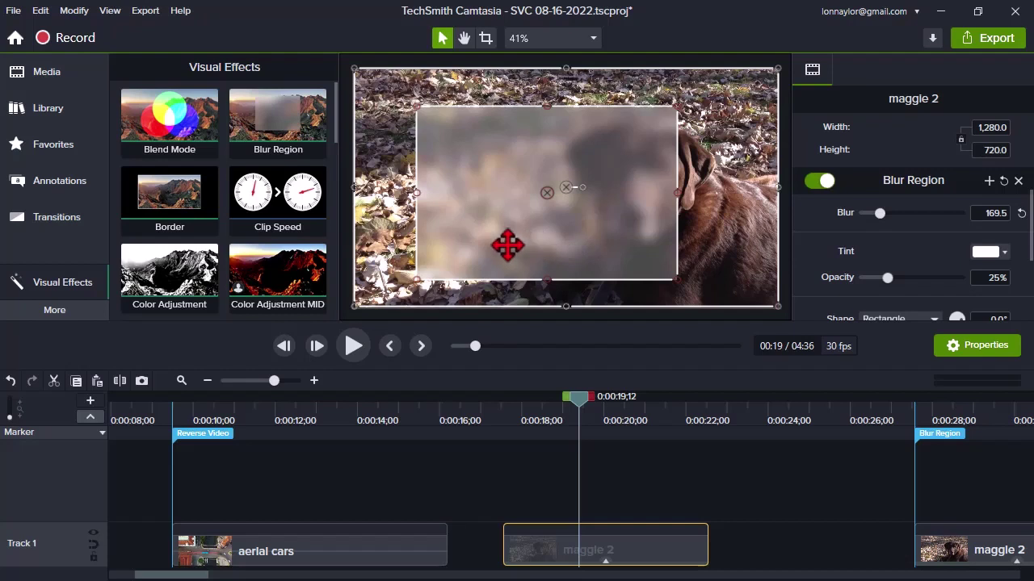
pyautogui.moveTo(507, 245); pyautogui.dragTo(487, 187)
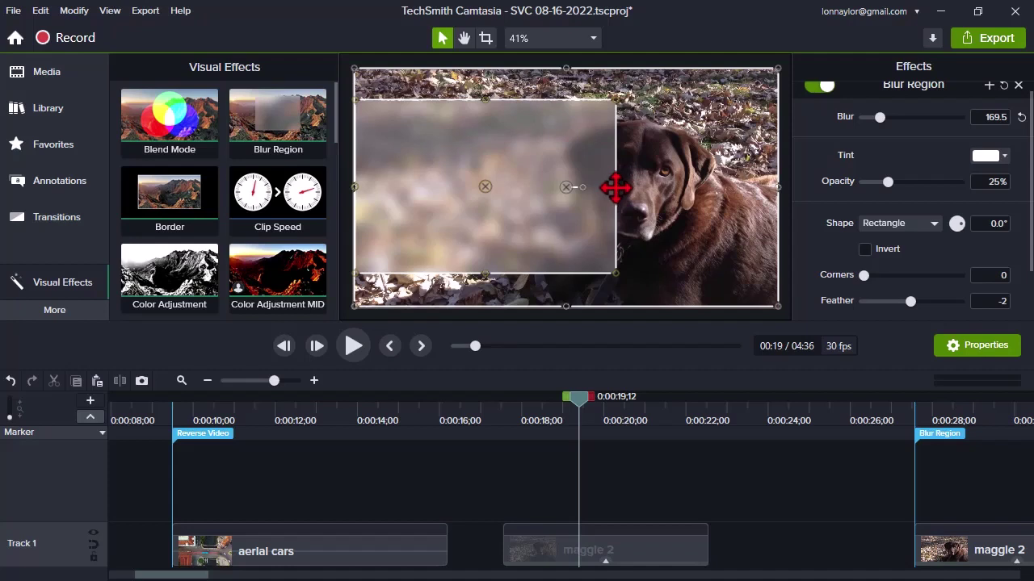
pyautogui.moveTo(614, 187); pyautogui.dragTo(778, 199)
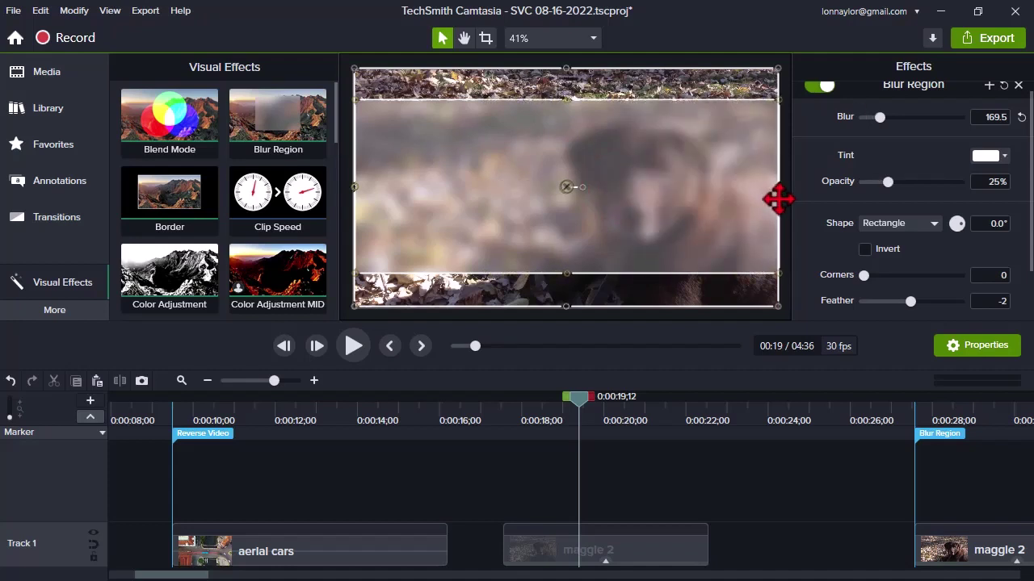
# Try blue and orange tints on the blur region, settle on white, and drop tint opacity to 0%.
pyautogui.click(1006, 157)
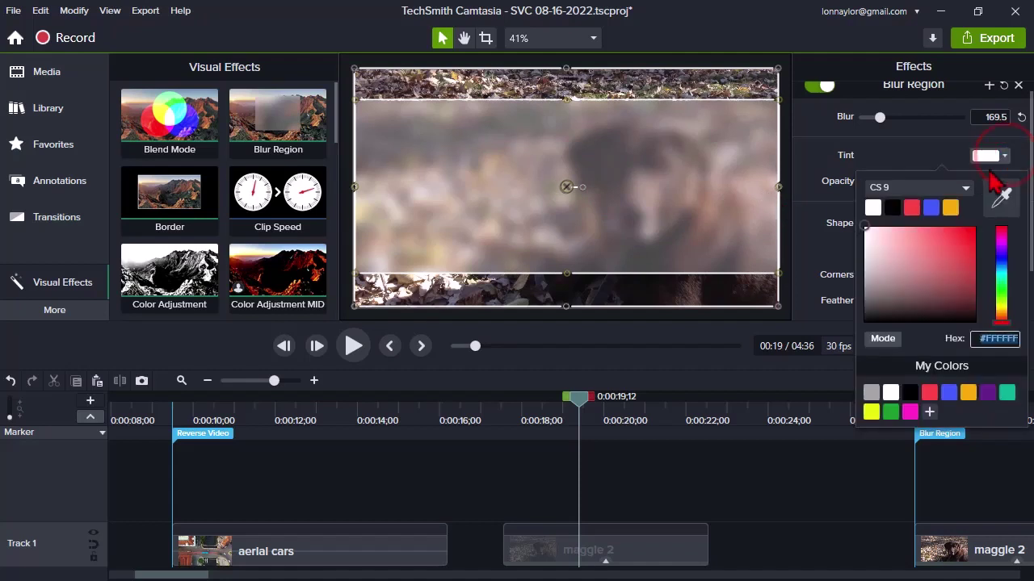
pyautogui.click(932, 209)
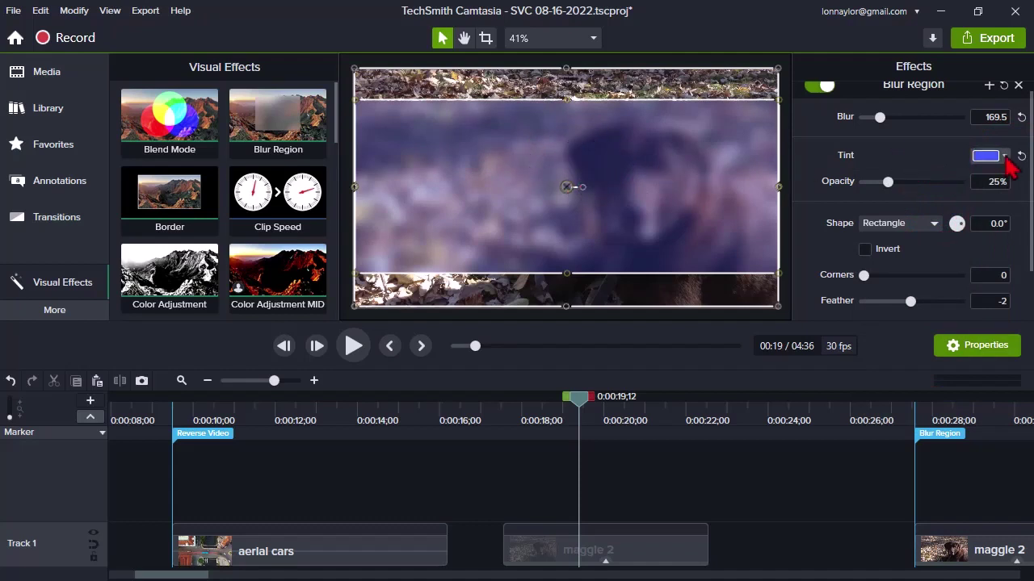
pyautogui.click(1005, 157)
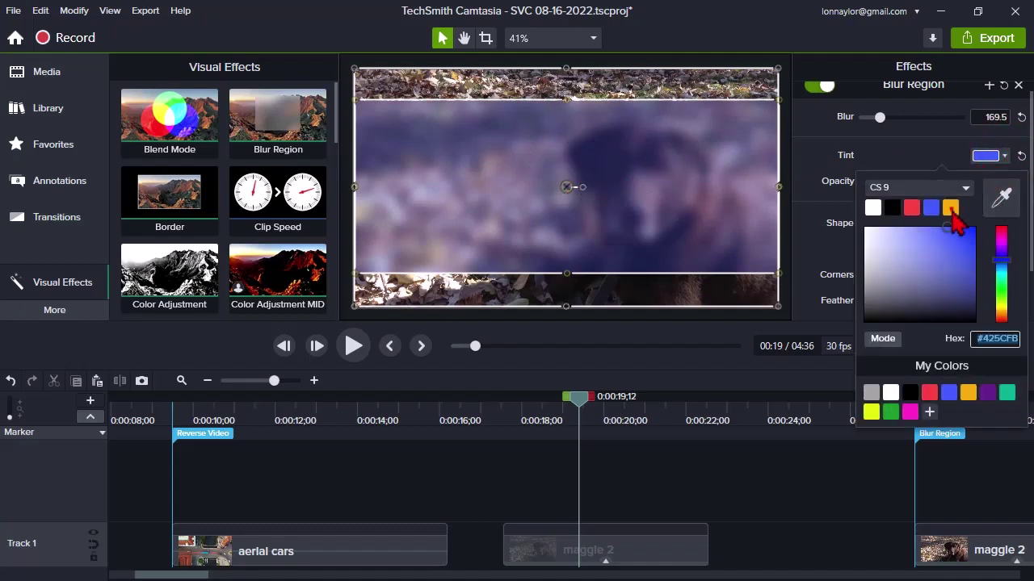
pyautogui.click(950, 208)
pyautogui.click(1004, 155)
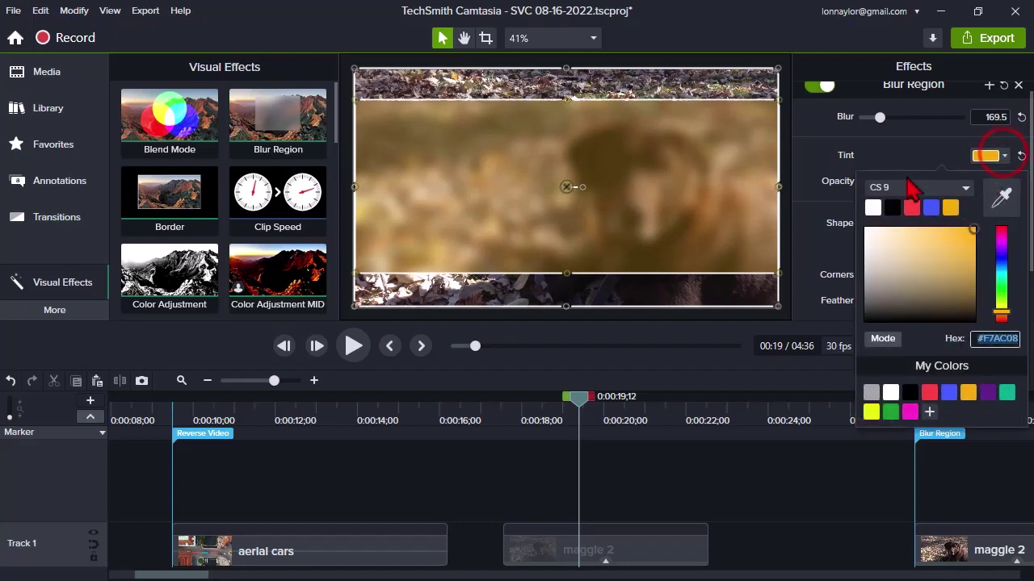
pyautogui.click(874, 208)
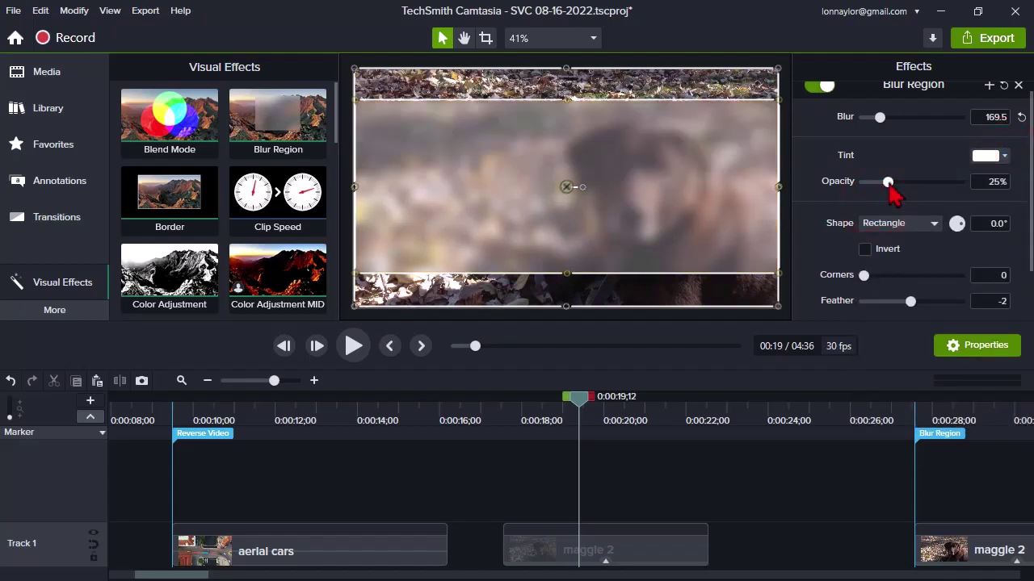
pyautogui.moveTo(888, 183); pyautogui.dragTo(859, 192)
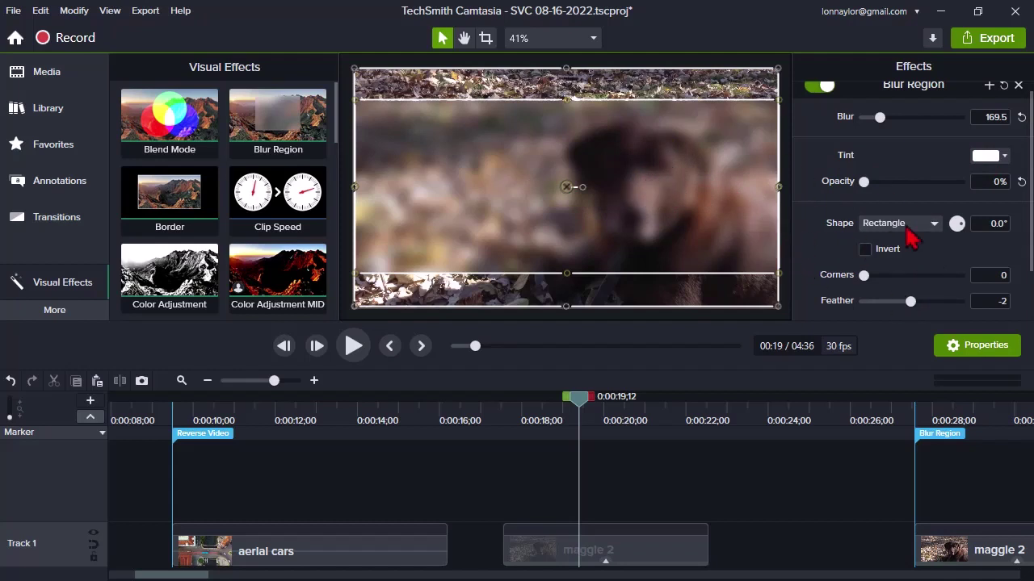
pyautogui.click(933, 225)
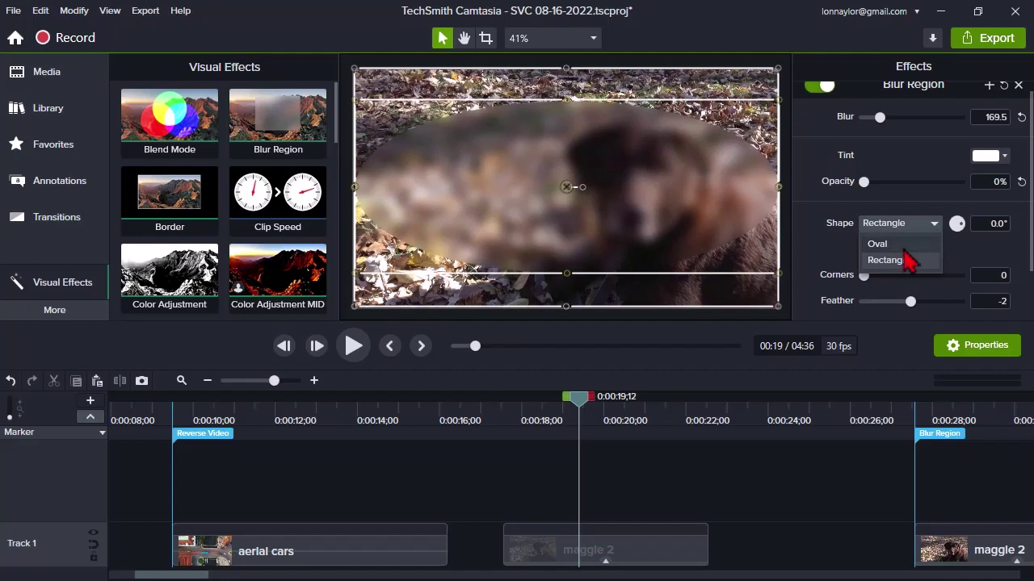
pyautogui.click(864, 277)
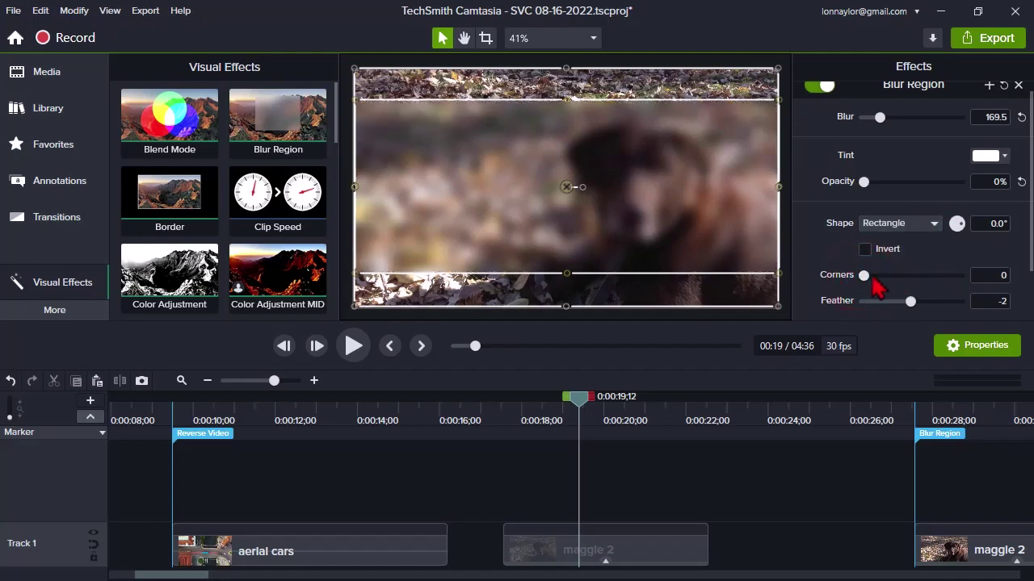
pyautogui.moveTo(872, 277); pyautogui.dragTo(977, 278)
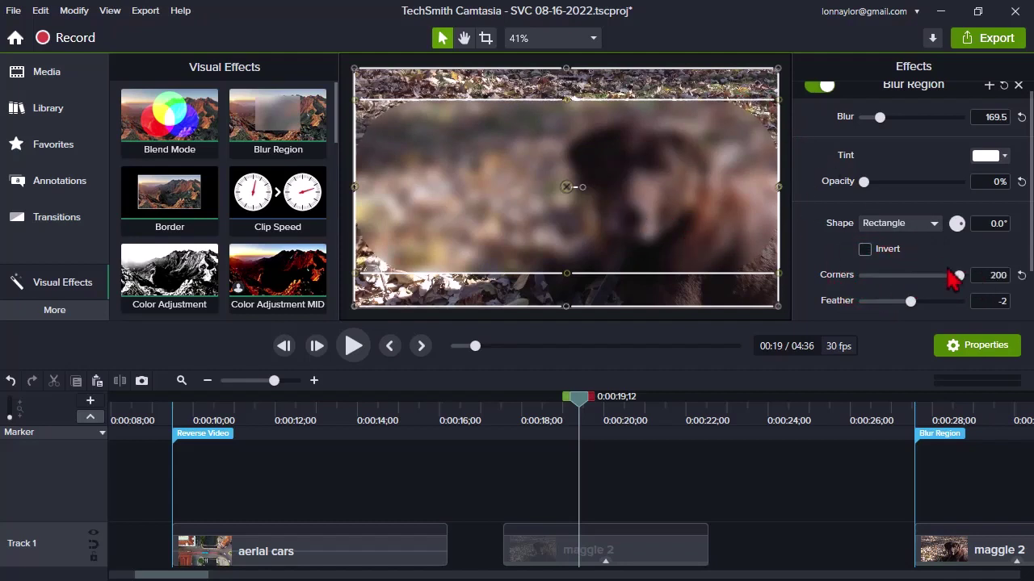
pyautogui.moveTo(959, 276); pyautogui.dragTo(840, 282)
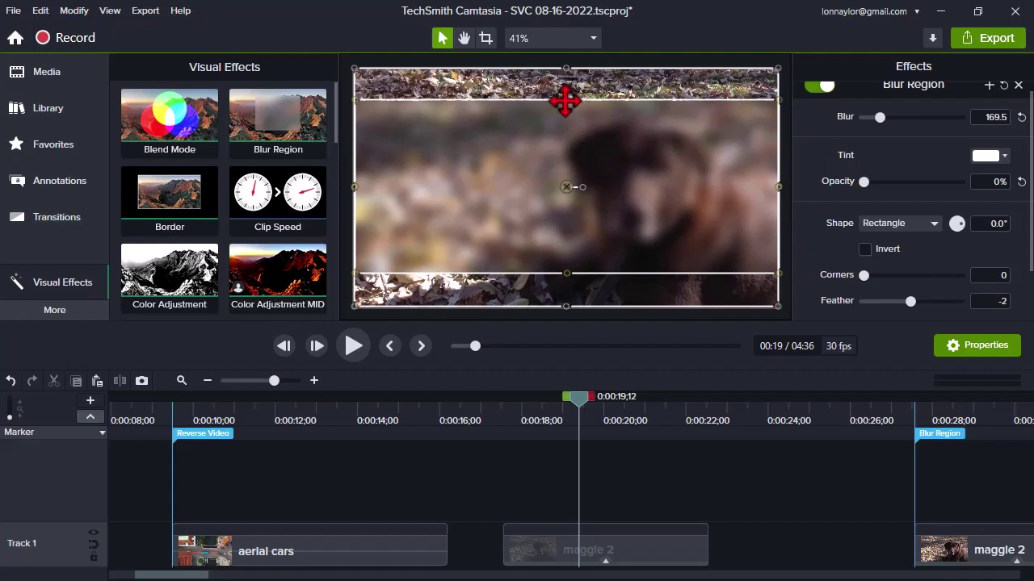
# On the maggie 2 clip, move the blur region into a central band, invert it, and feather its edges.
pyautogui.moveTo(564, 100); pyautogui.dragTo(566, 134)
pyautogui.moveTo(567, 202); pyautogui.dragTo(568, 188)
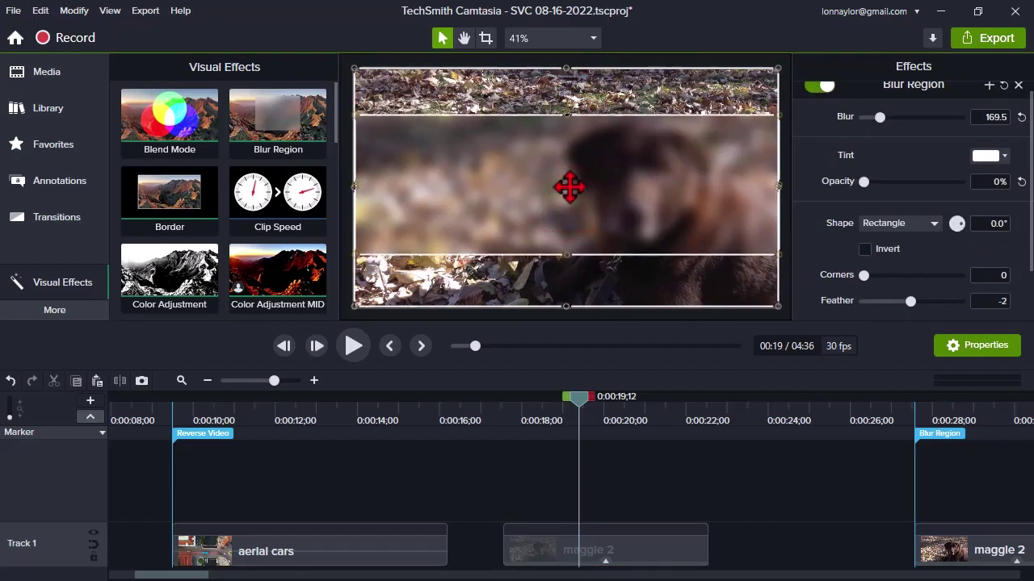
pyautogui.click(865, 249)
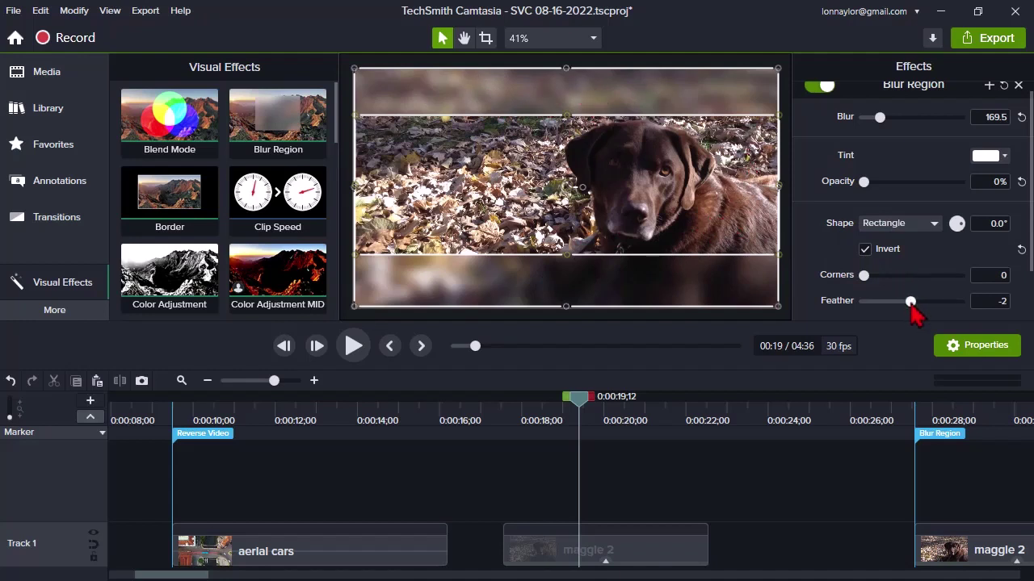
pyautogui.moveTo(911, 304); pyautogui.dragTo(959, 301)
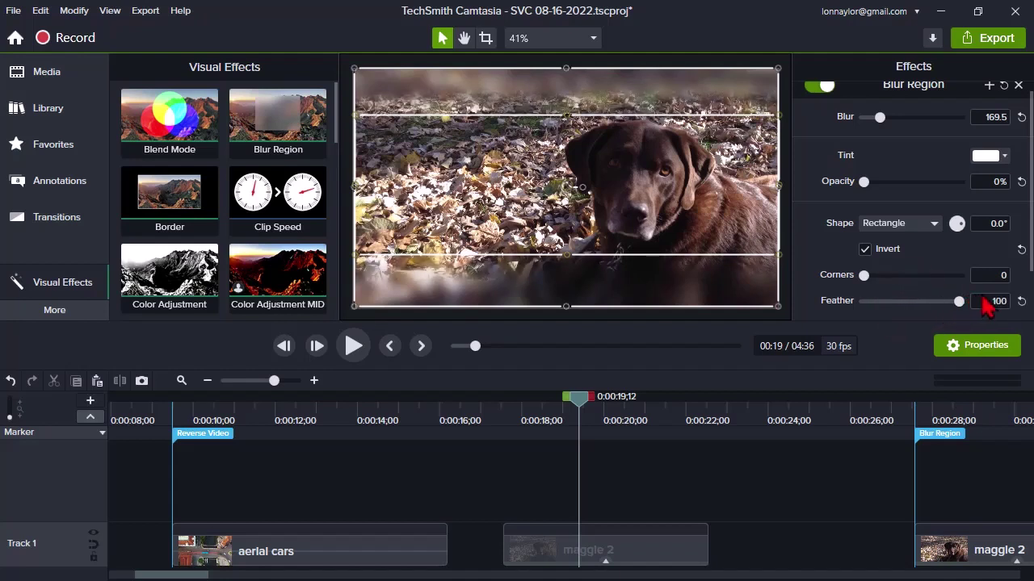
# Raise the blur tint opacity to 31% and make the tint blue.
pyautogui.moveTo(863, 182); pyautogui.dragTo(894, 191)
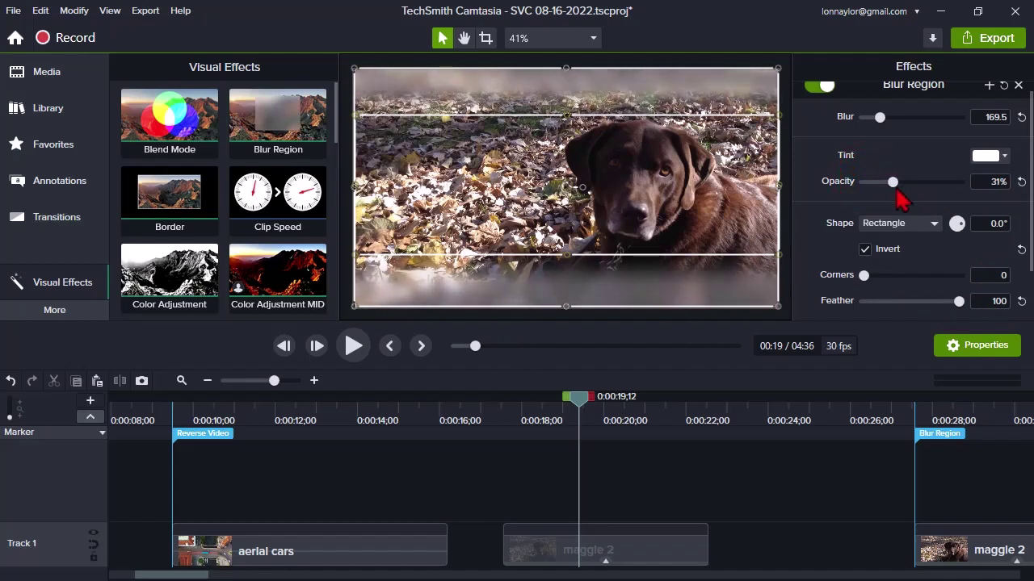
pyautogui.click(1003, 156)
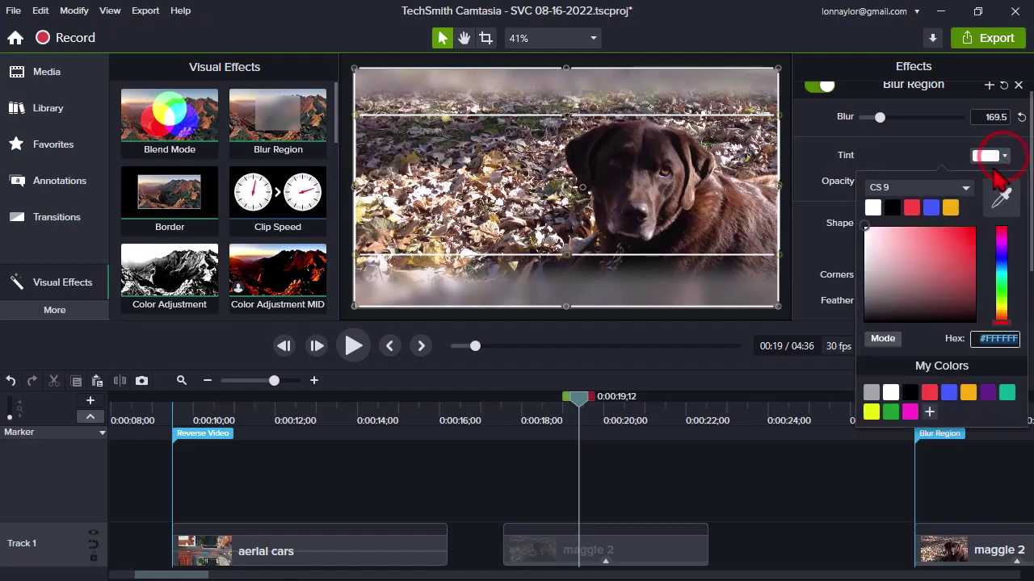
pyautogui.click(931, 209)
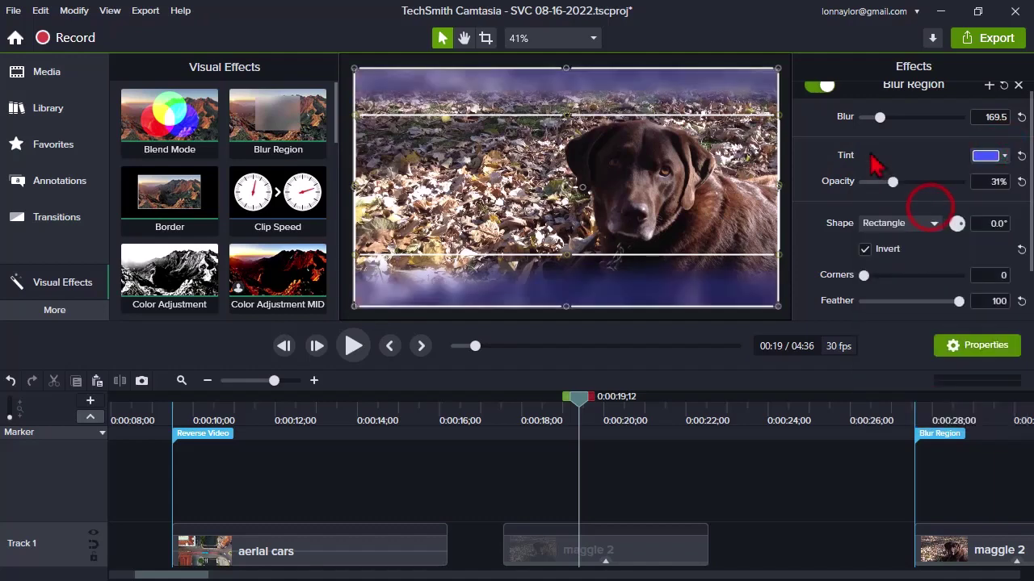
pyautogui.click(717, 484)
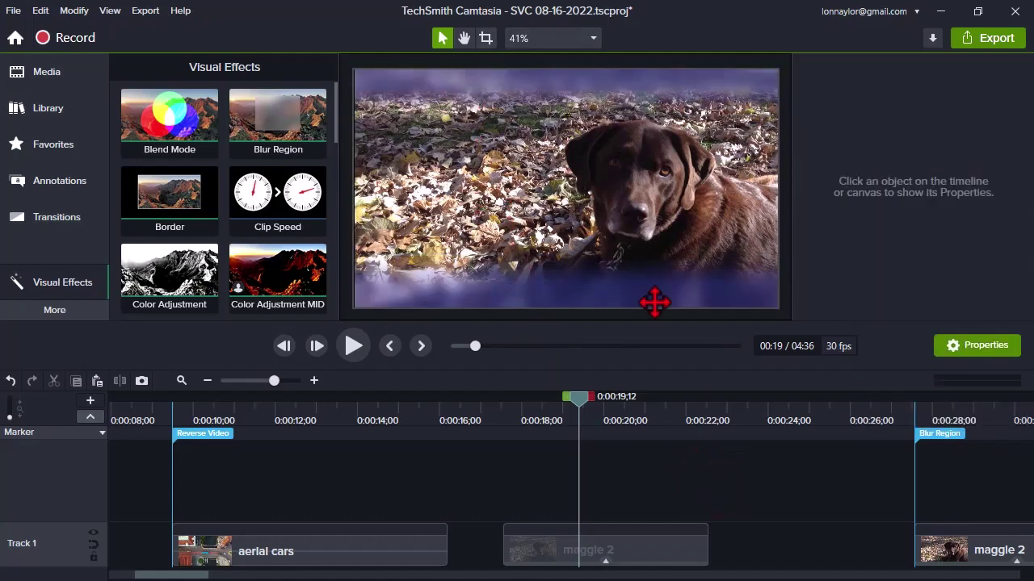
# Scroll the timeline and scrub the playhead to about 0:00:45;25 in the 'ppt 1 screen recording' clip showing the 'HELLO!' slide.
pyautogui.click(627, 553)
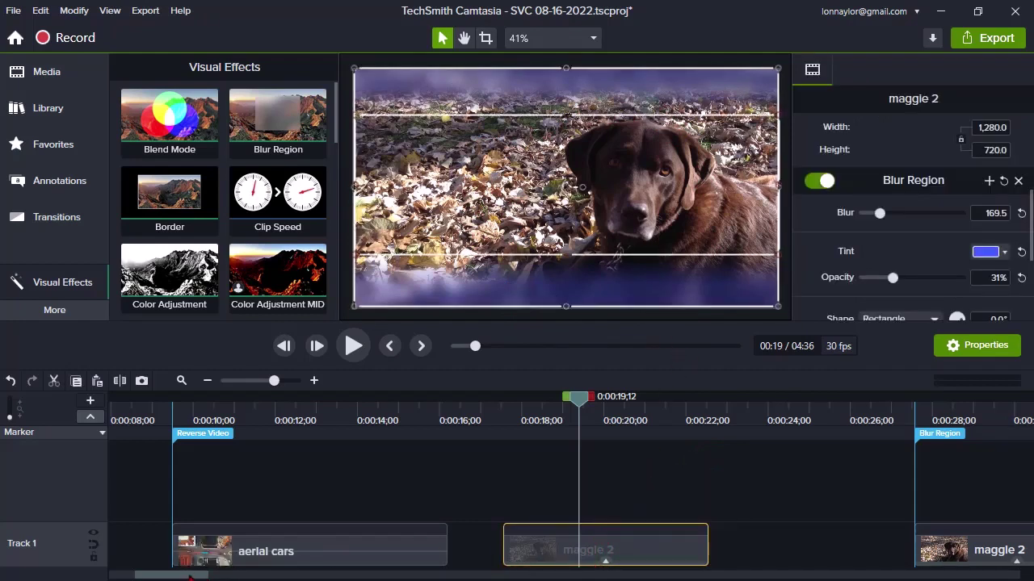
pyautogui.moveTo(182, 575); pyautogui.dragTo(229, 576)
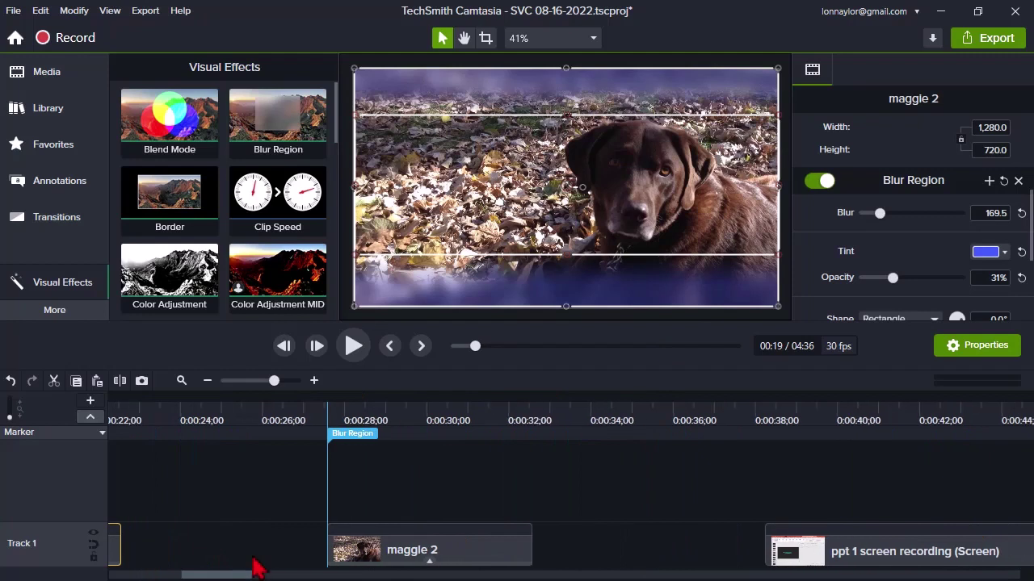
pyautogui.click(319, 420)
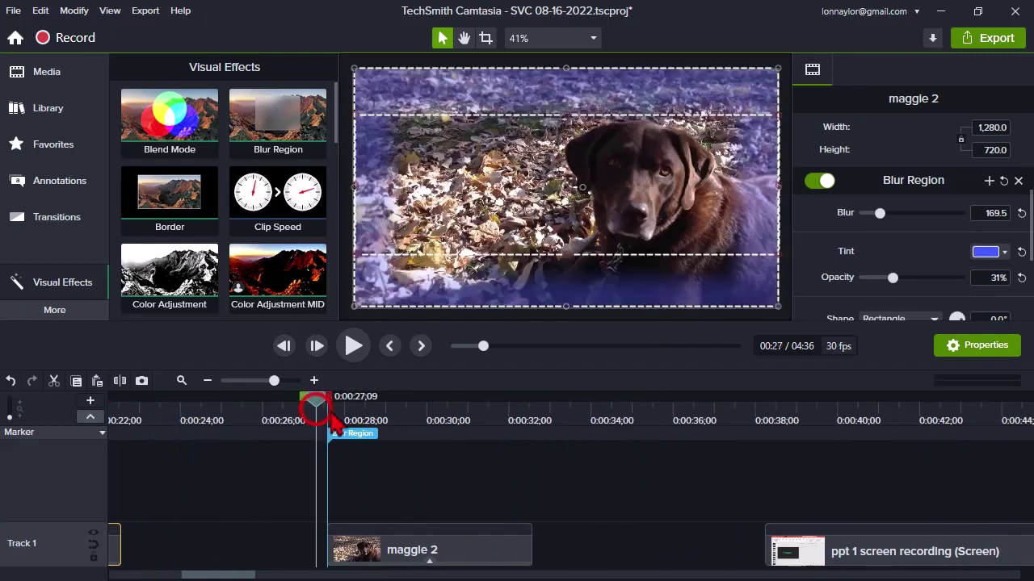
pyautogui.click(763, 420)
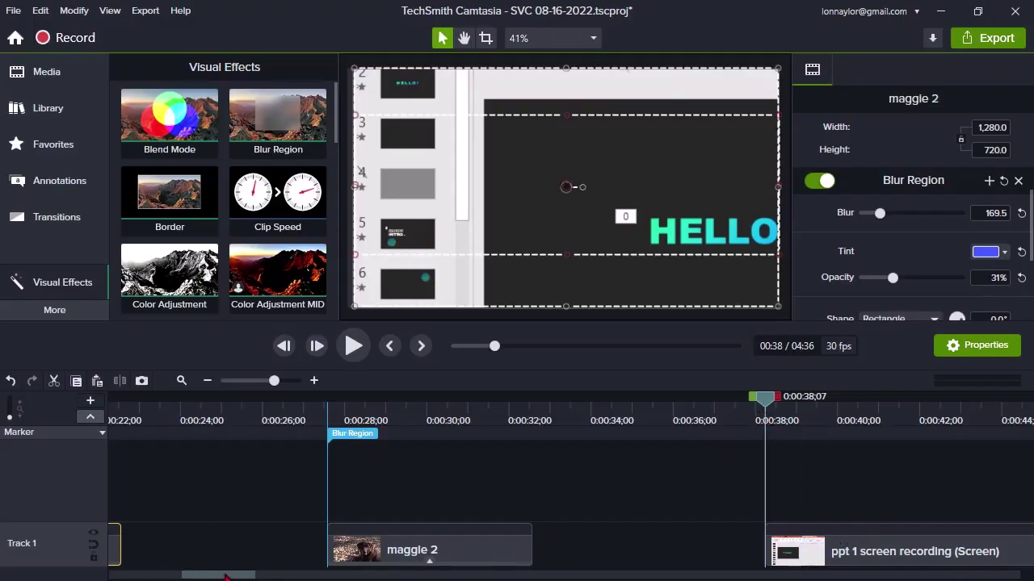
pyautogui.moveTo(224, 572); pyautogui.dragTo(271, 574)
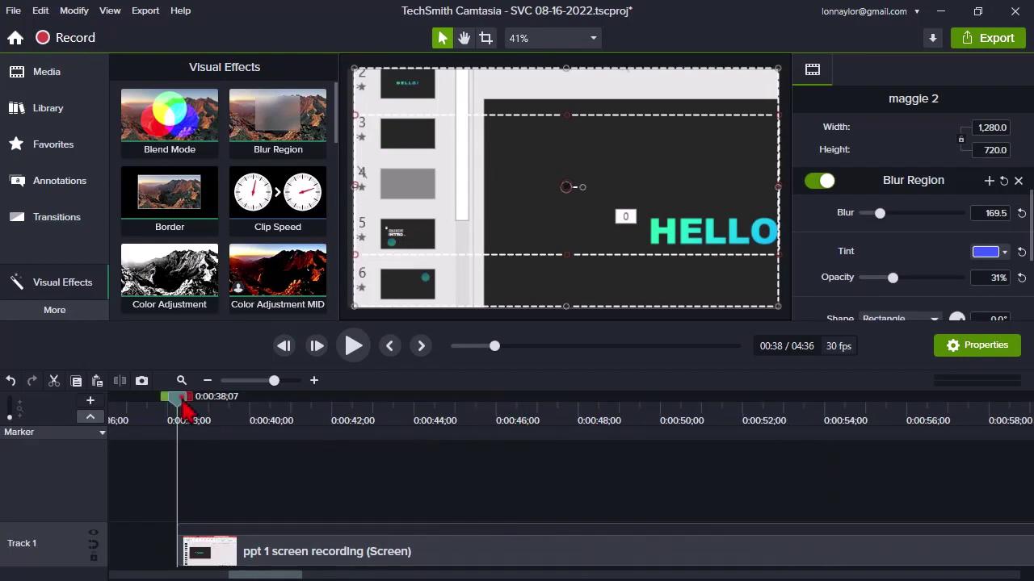
pyautogui.moveTo(183, 407); pyautogui.dragTo(495, 417)
pyautogui.press(',')
pyautogui.press(',')
pyautogui.press(',')
pyautogui.press(',')
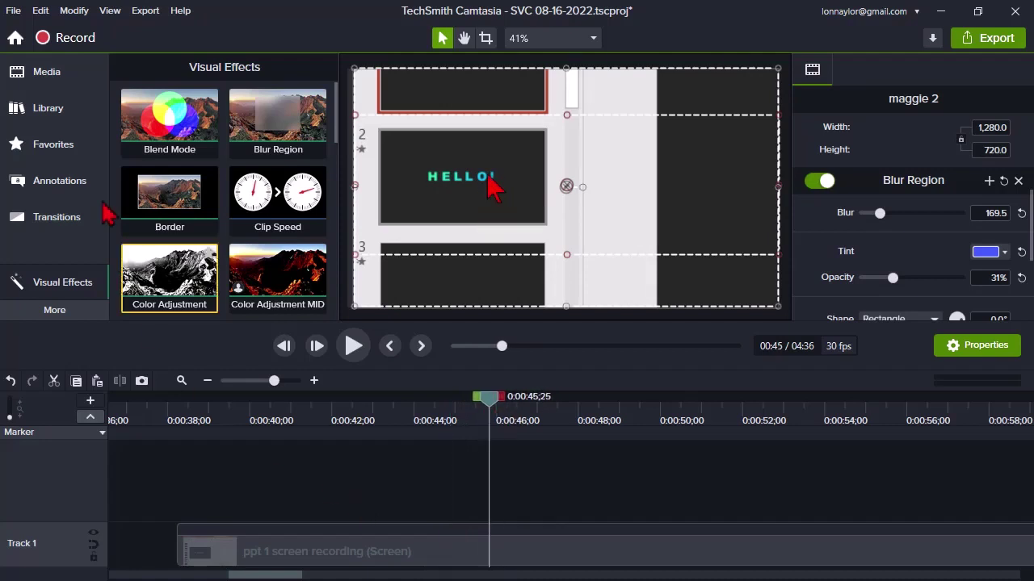
pyautogui.scroll(-5, 220, 267)
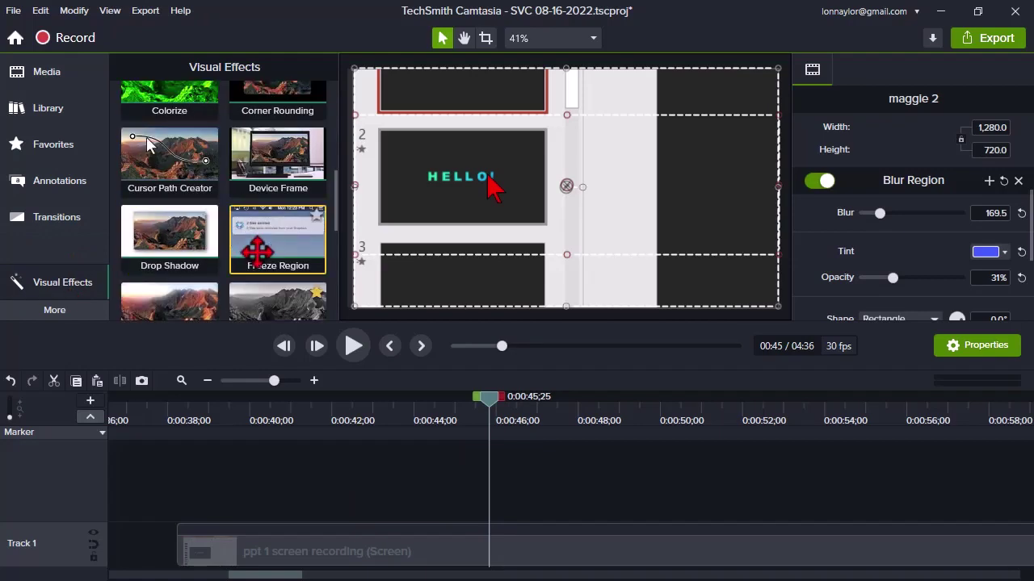
pyautogui.moveTo(259, 251); pyautogui.dragTo(697, 565)
pyautogui.click(693, 562)
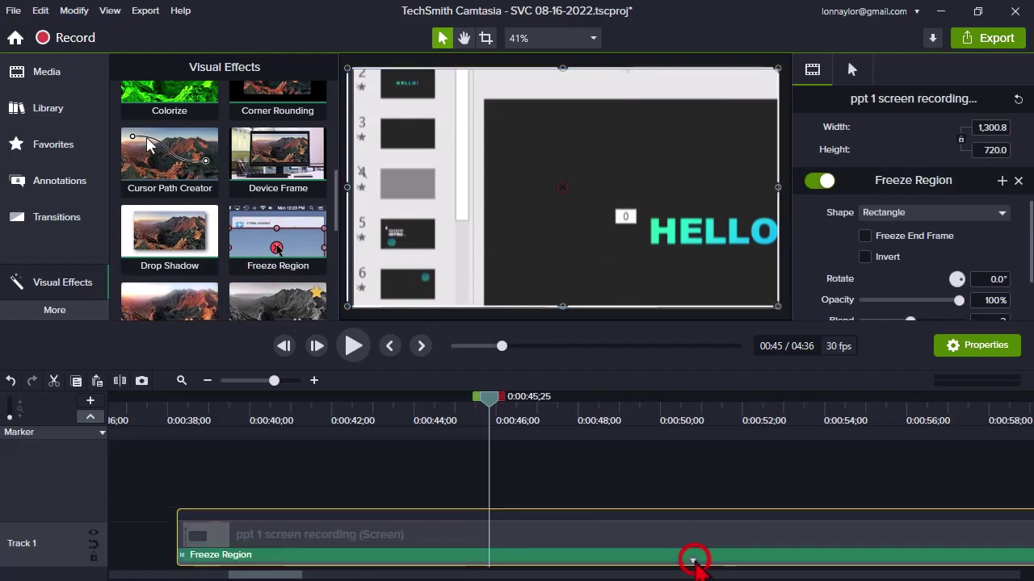
pyautogui.moveTo(274, 381); pyautogui.dragTo(263, 381)
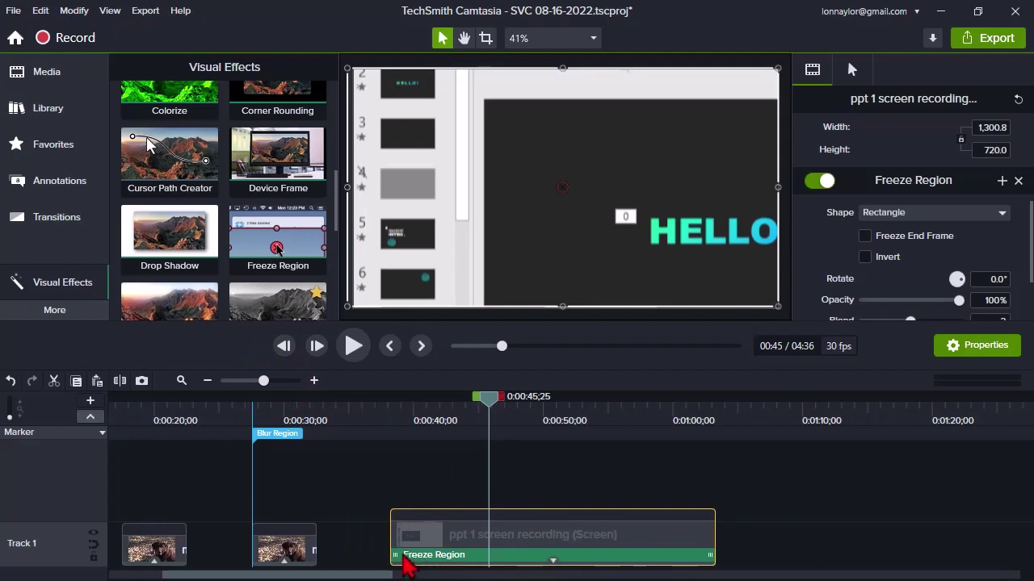
pyautogui.moveTo(396, 554); pyautogui.dragTo(485, 556)
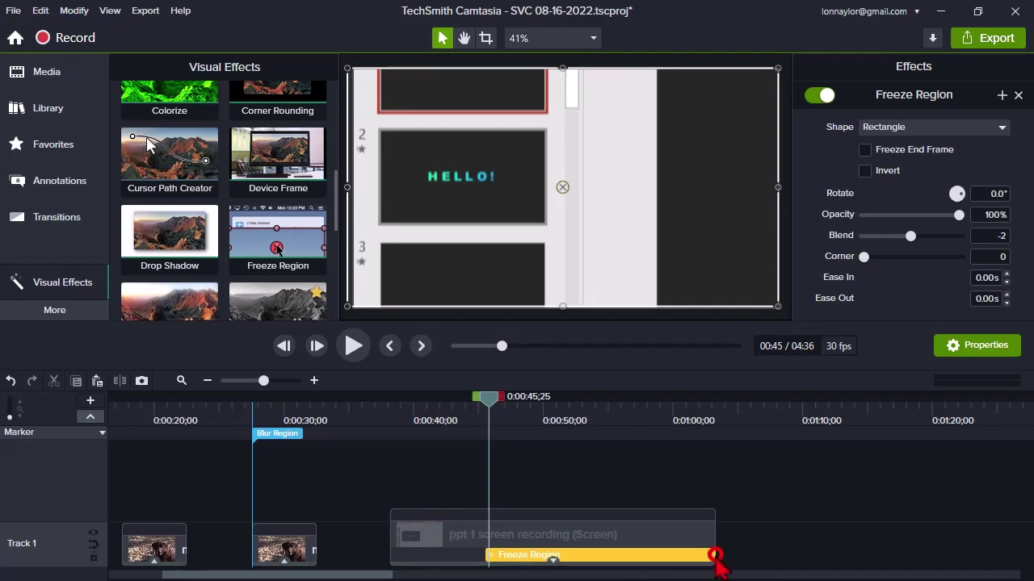
pyautogui.click(717, 557)
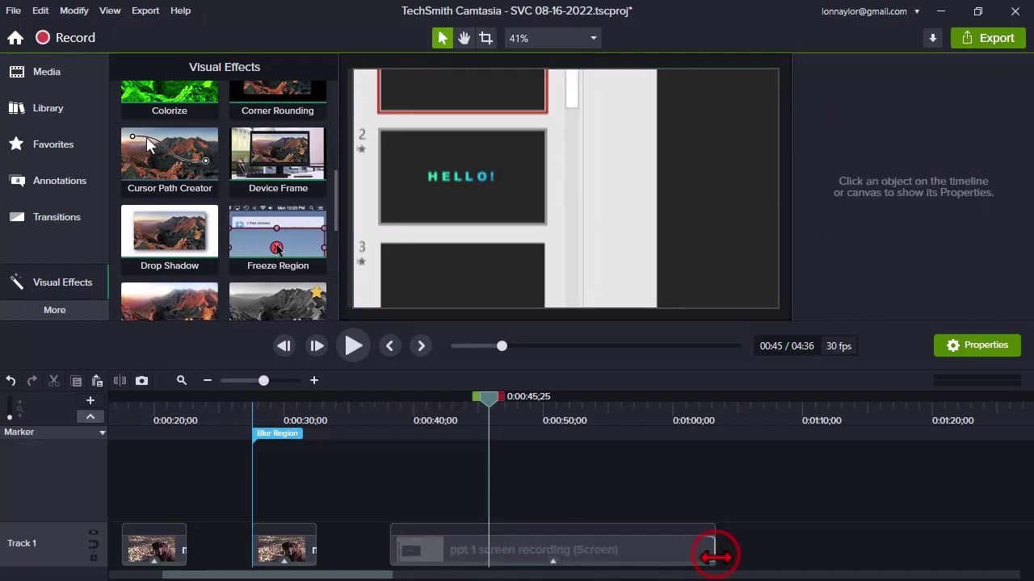
pyautogui.click(551, 559)
pyautogui.moveTo(494, 410)
pyautogui.mouseDown()
pyautogui.moveTo(472, 410)
pyautogui.moveTo(506, 416)
pyautogui.mouseUp()
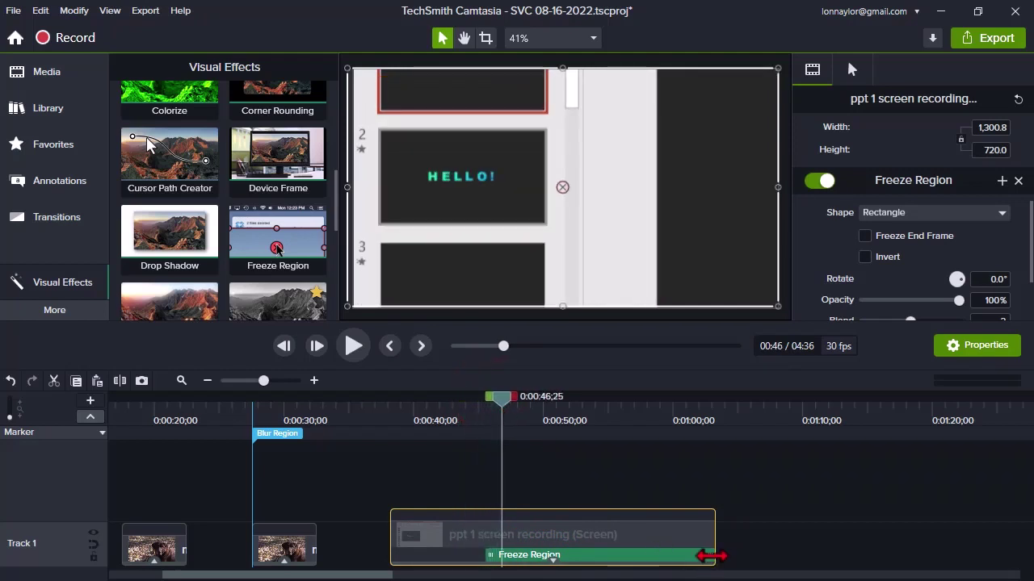
pyautogui.moveTo(710, 555); pyautogui.dragTo(519, 554)
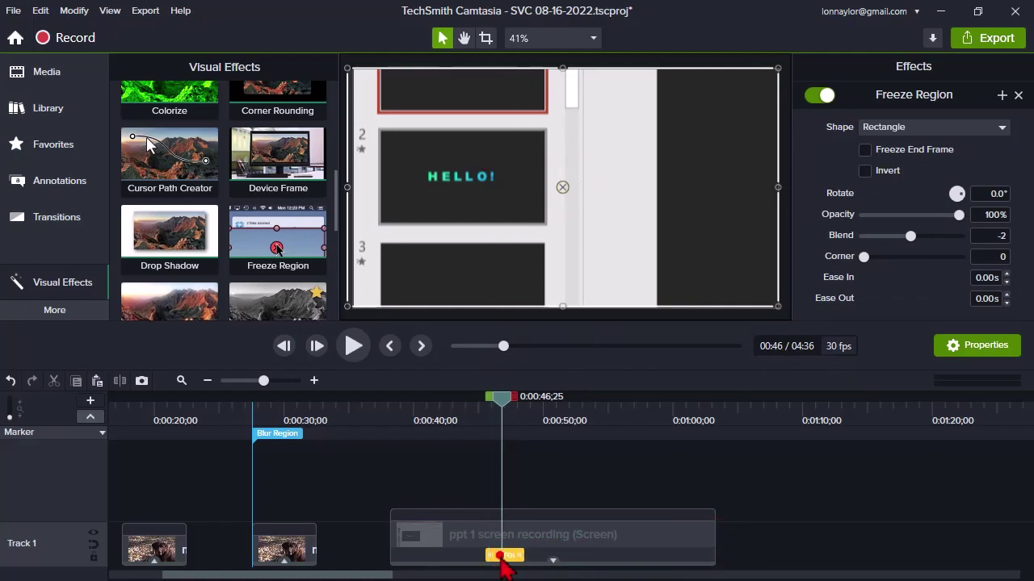
pyautogui.click(500, 556)
# Delete the Freeze Region effect and add an exported frame at the playhead near 0:00:45.
pyautogui.press('Delete')
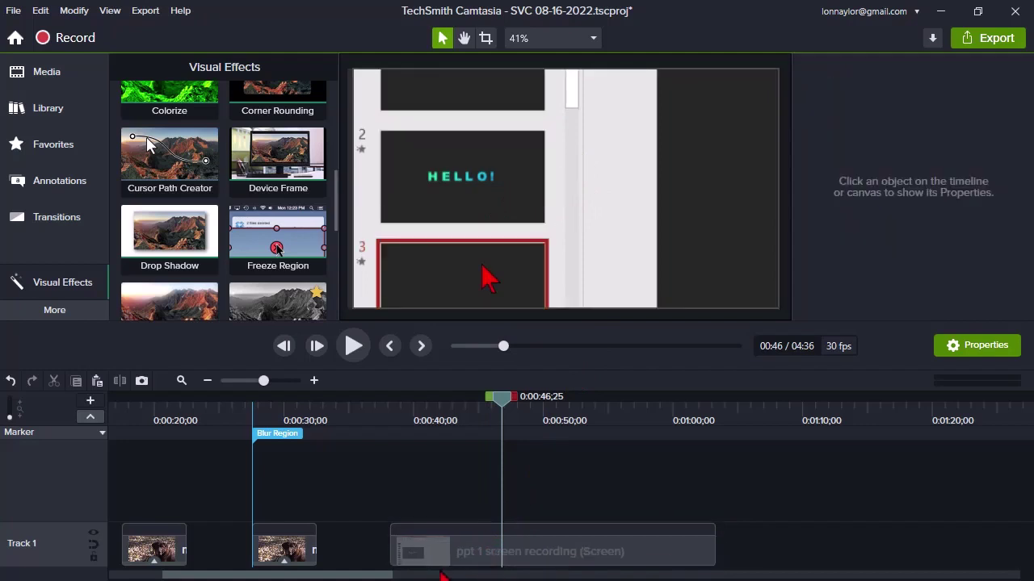
pyautogui.moveTo(454, 423); pyautogui.dragTo(484, 420)
pyautogui.click(482, 421)
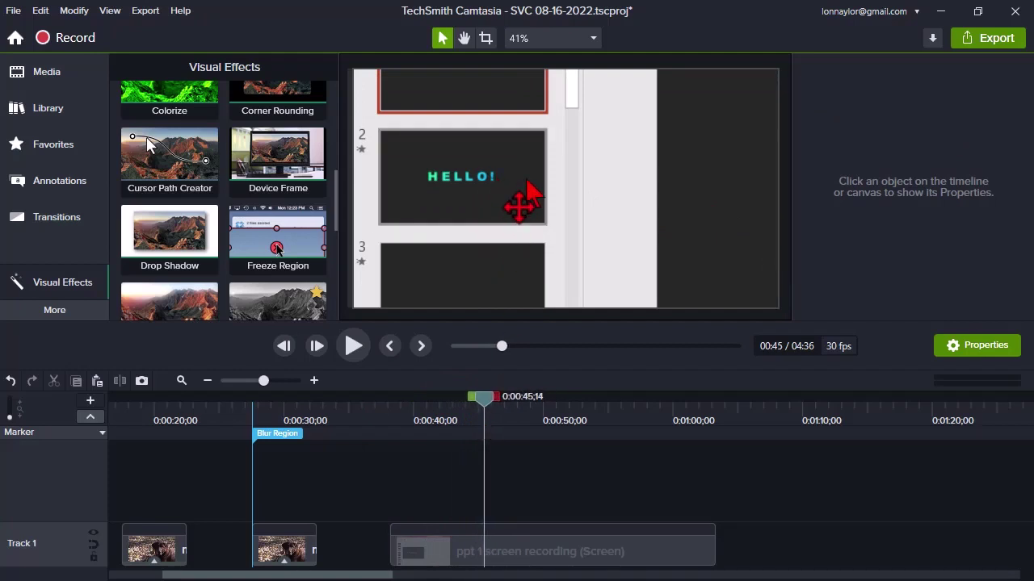
pyautogui.rightClick(484, 400)
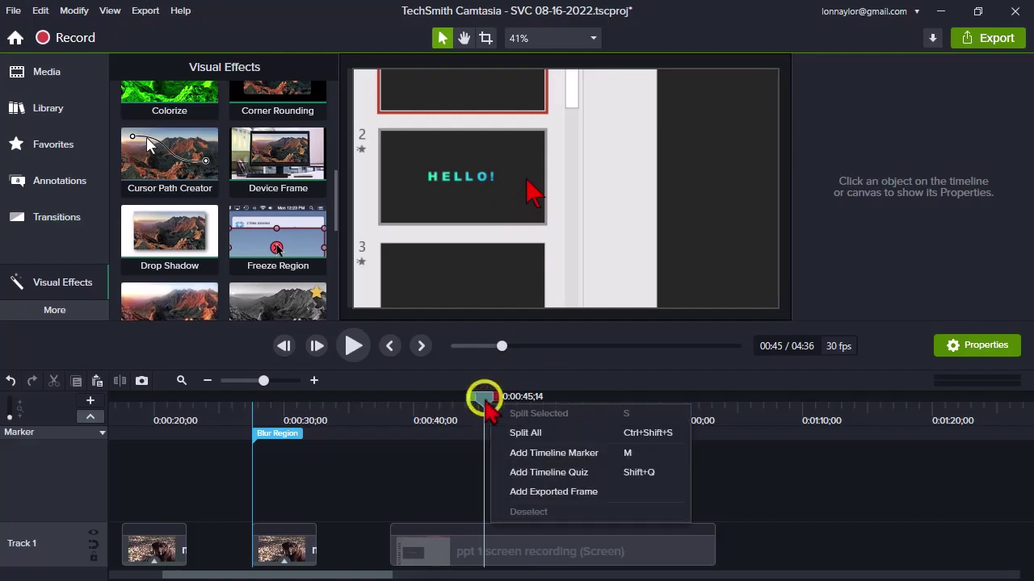
pyautogui.click(565, 494)
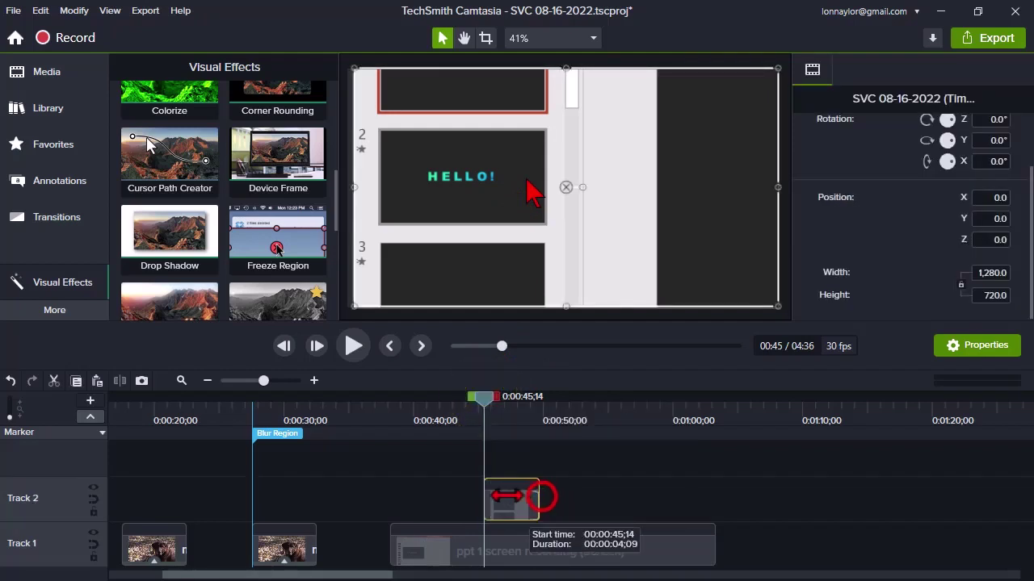
# Trim the Track 2 exported frame clip to 0:00:02;08 and start it at 0:00:45;10.
pyautogui.moveTo(501, 496); pyautogui.dragTo(511, 495)
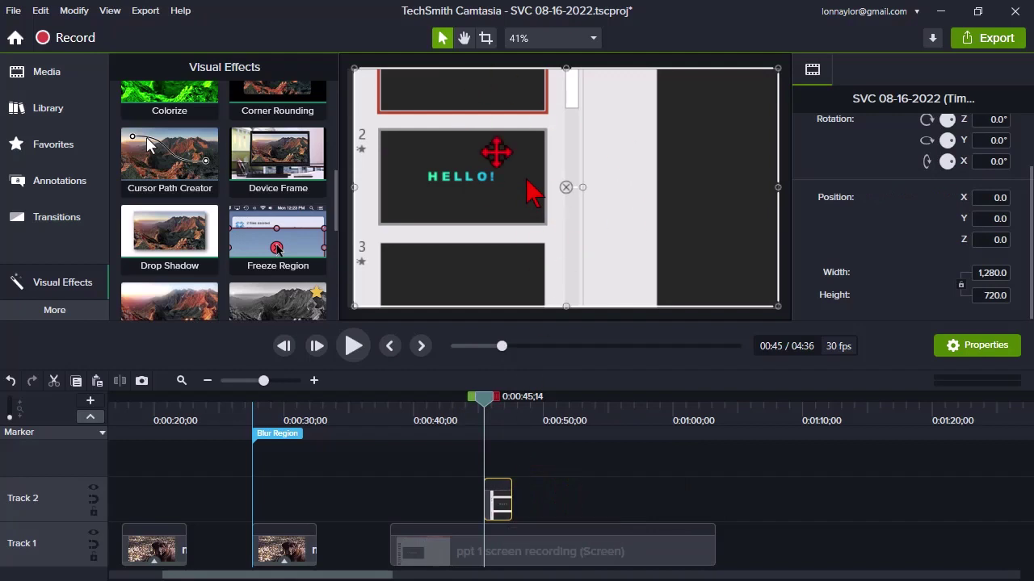
pyautogui.click(478, 397)
pyautogui.moveTo(483, 412)
pyautogui.mouseDown()
pyautogui.moveTo(513, 408)
pyautogui.moveTo(485, 415)
pyautogui.mouseUp()
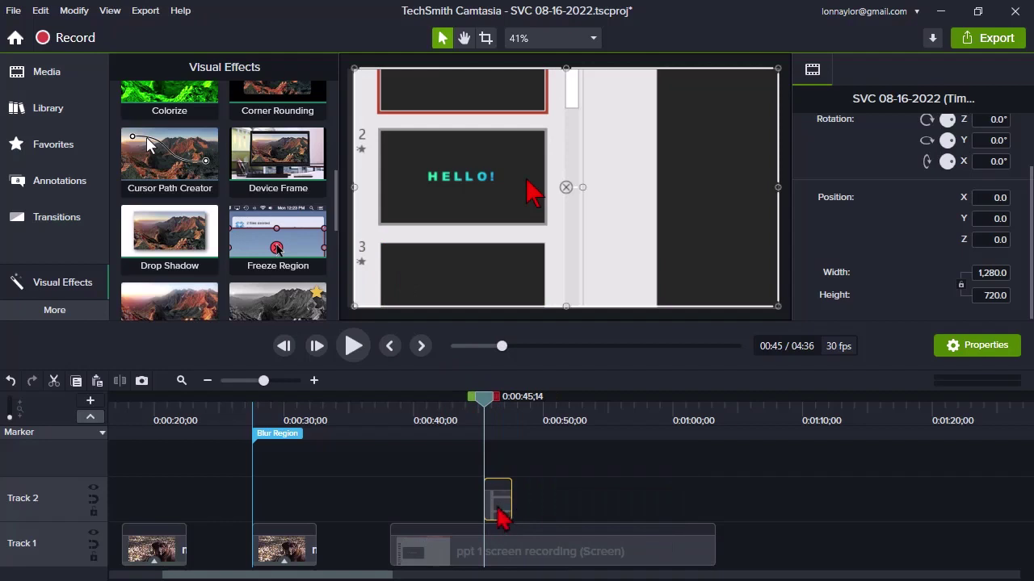
pyautogui.moveTo(497, 512); pyautogui.dragTo(557, 505)
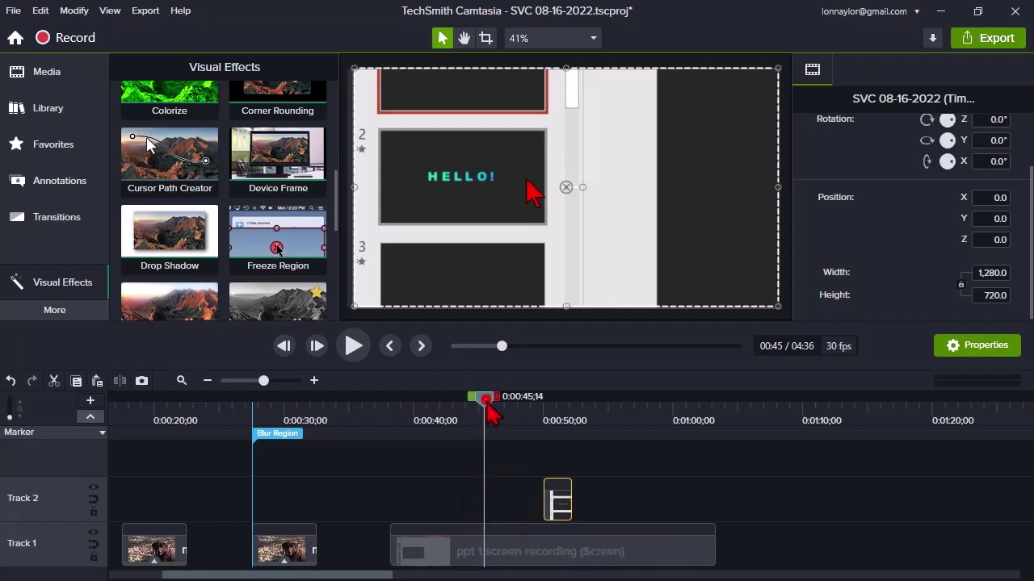
pyautogui.moveTo(491, 412)
pyautogui.mouseDown()
pyautogui.moveTo(475, 404)
pyautogui.moveTo(490, 412)
pyautogui.mouseUp()
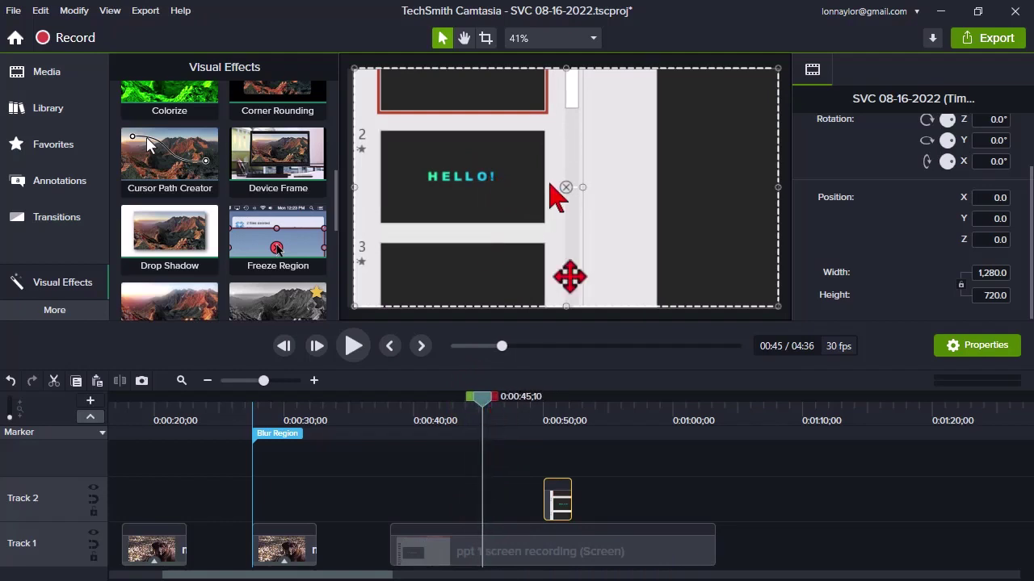
pyautogui.moveTo(556, 509); pyautogui.dragTo(512, 507)
pyautogui.click(499, 449)
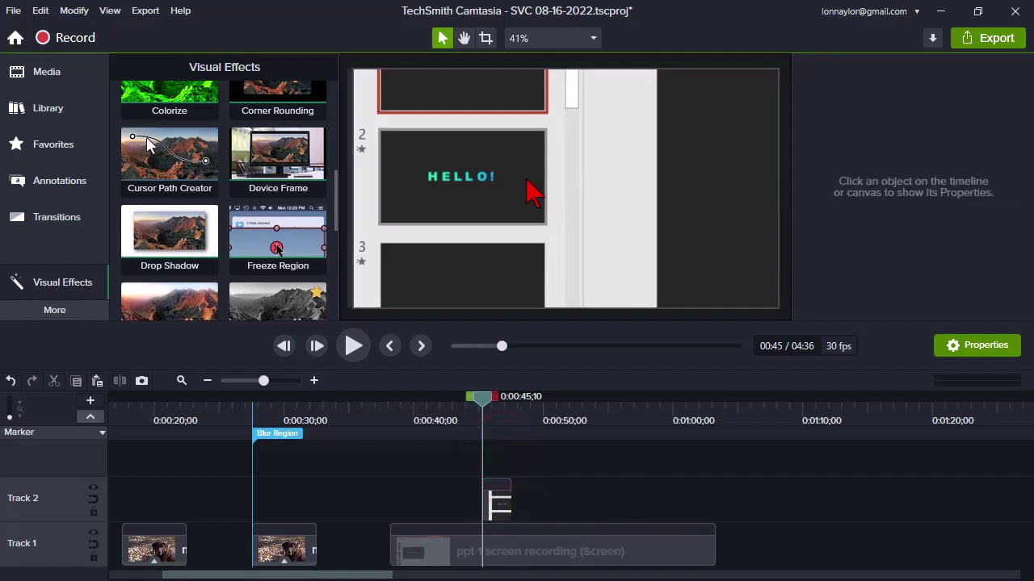